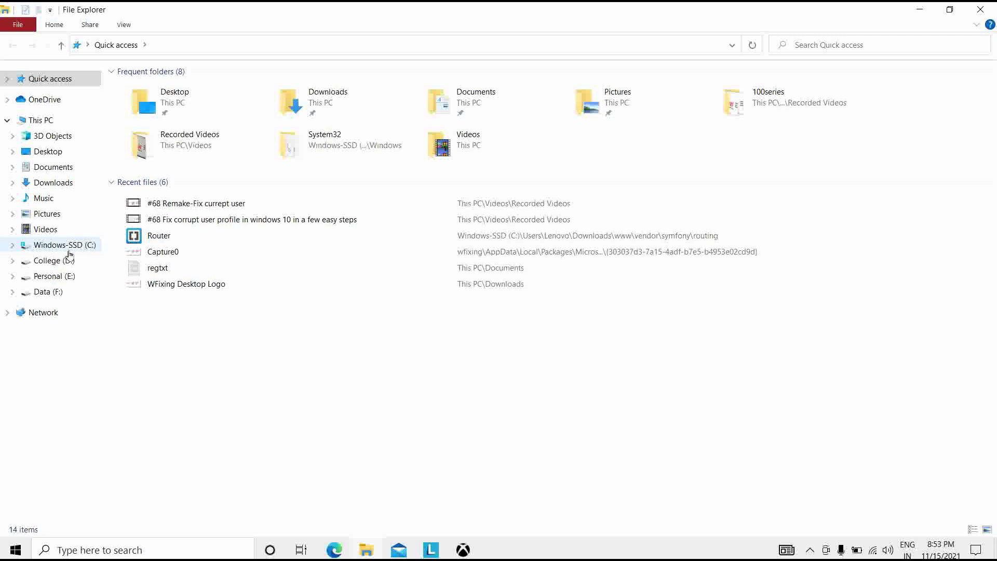
Step: Open the Users folder on the Windows-SSD (C:) drive
click(52, 252)
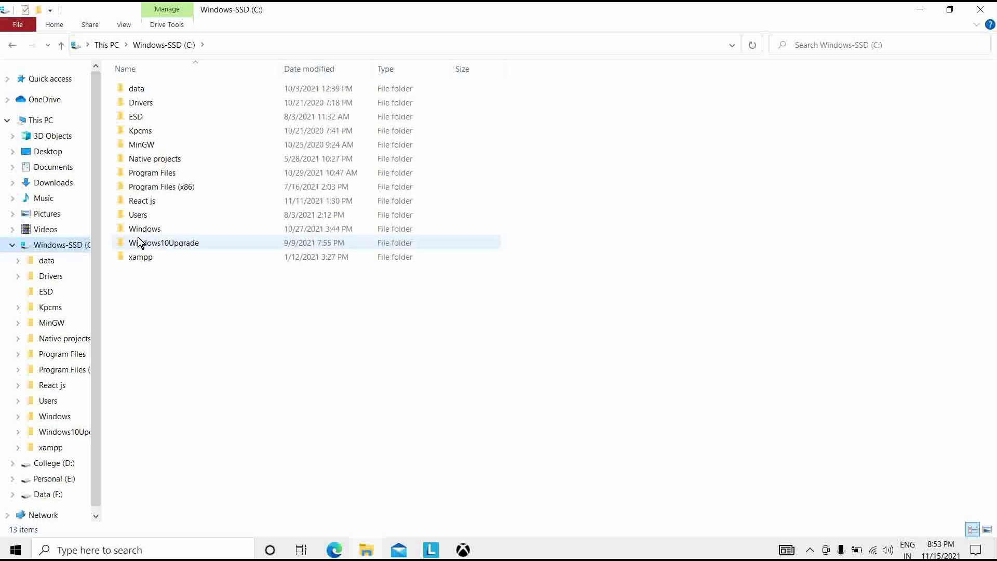
click(248, 214)
mouse_move(216, 242)
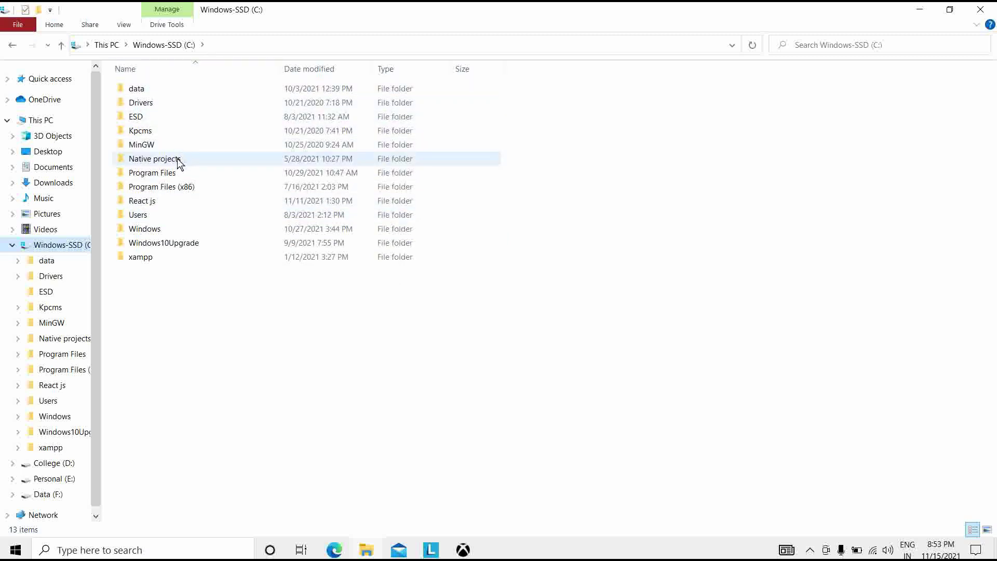
double_click(158, 216)
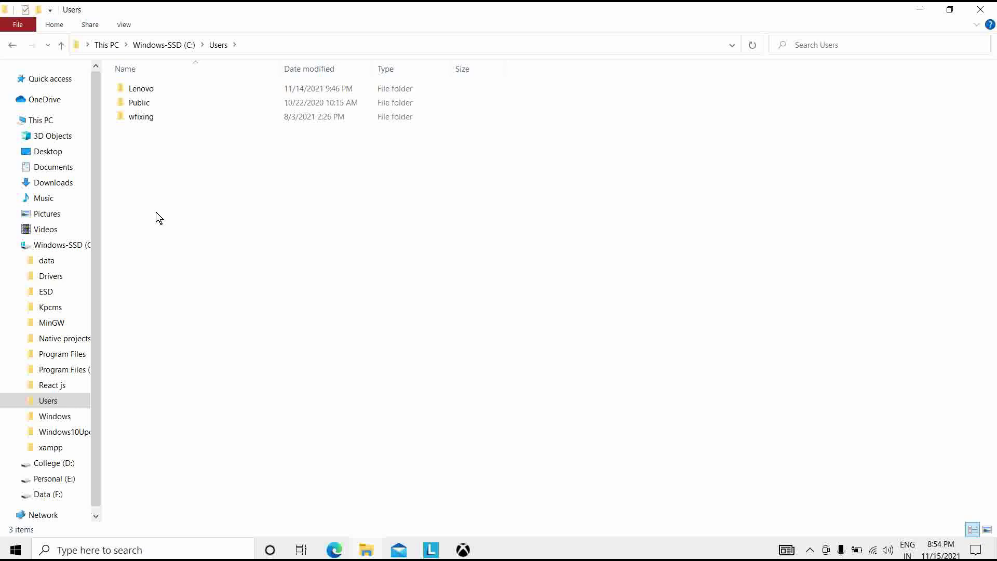
Step: Go back up to the root of the C: drive, show its path, and reopen the Users folder
click(61, 46)
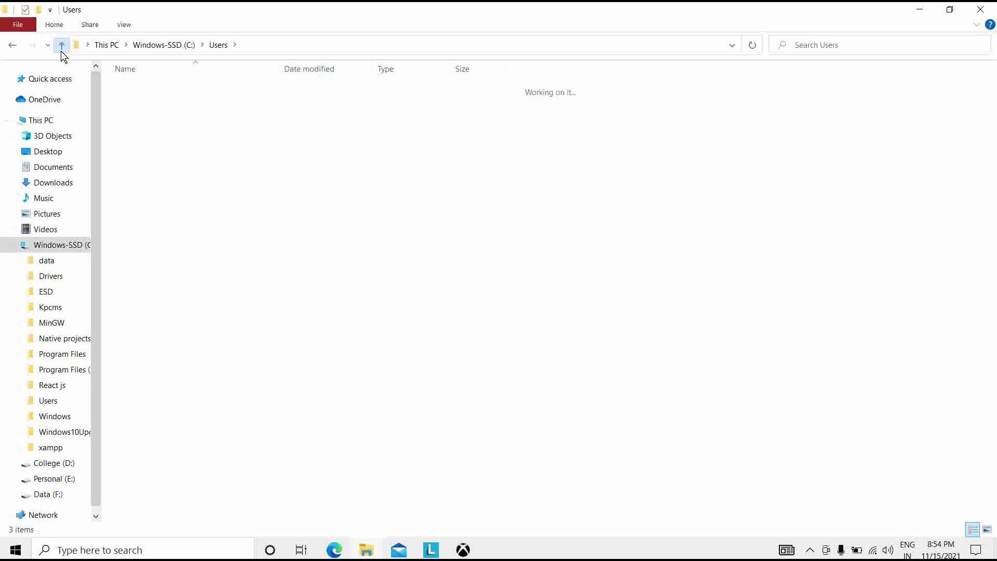
click(210, 52)
click(222, 46)
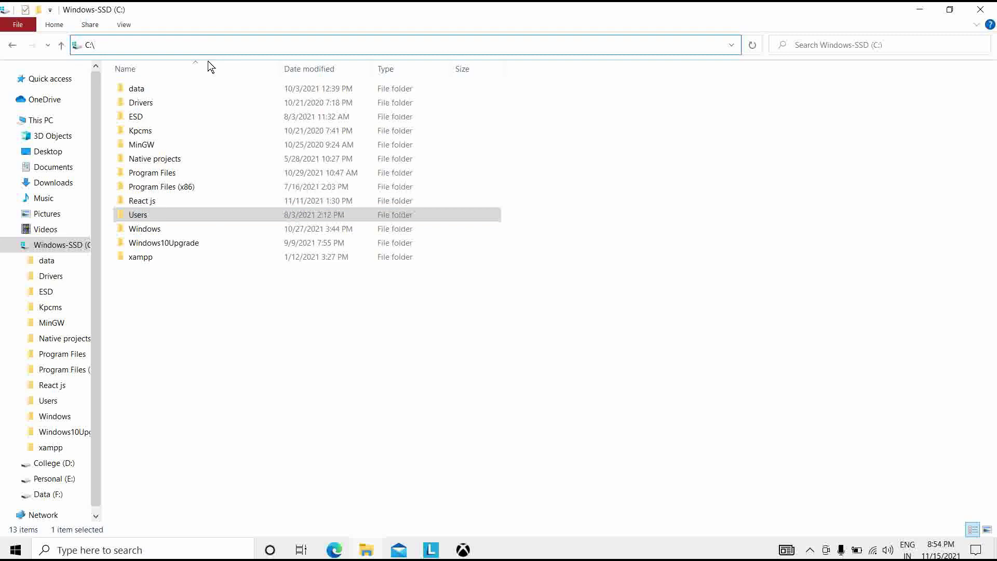
click(160, 298)
double_click(149, 216)
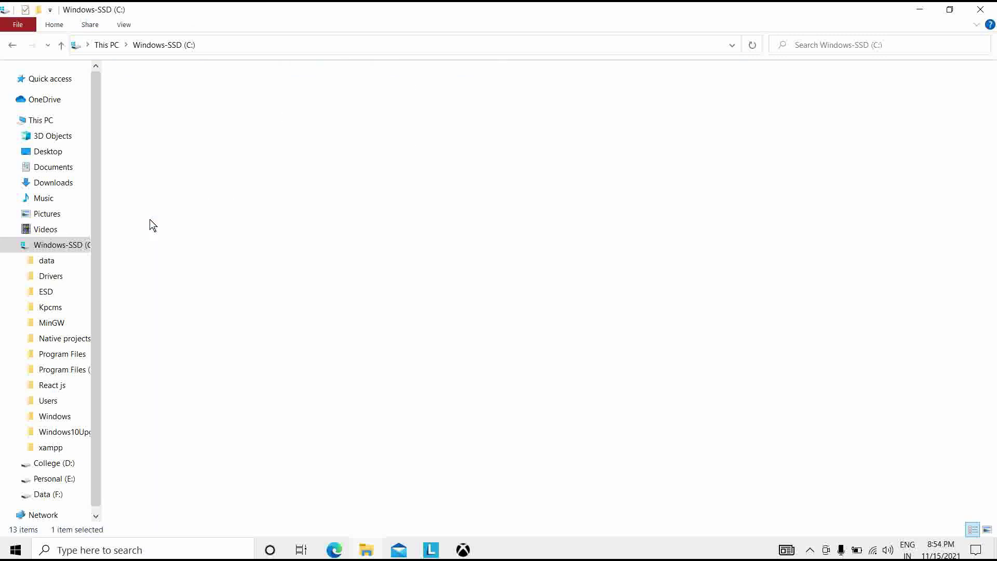
Step: Examine the contents of the Lenovo user folder and return to the Users folder
double_click(151, 86)
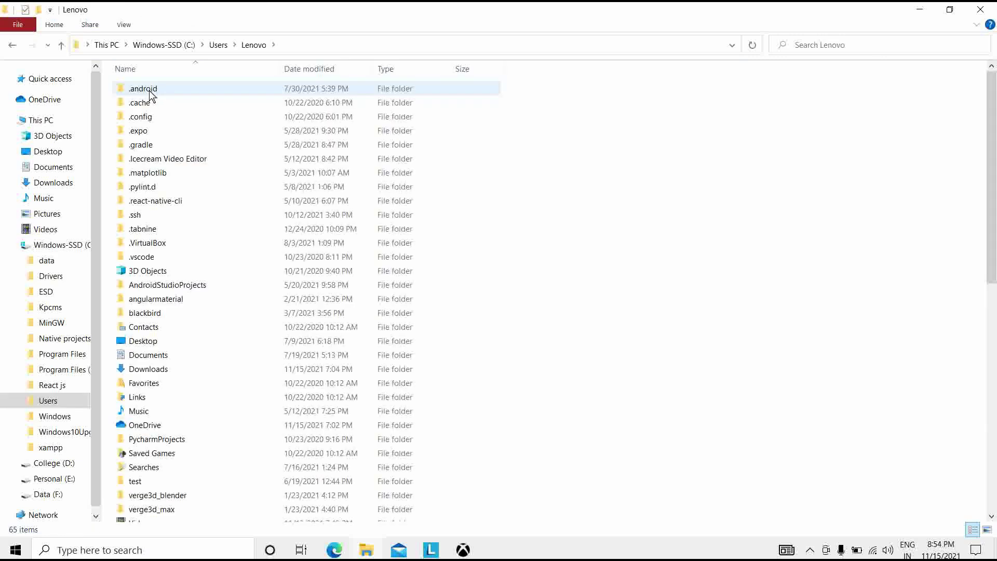
scroll(164, 182, down, 11)
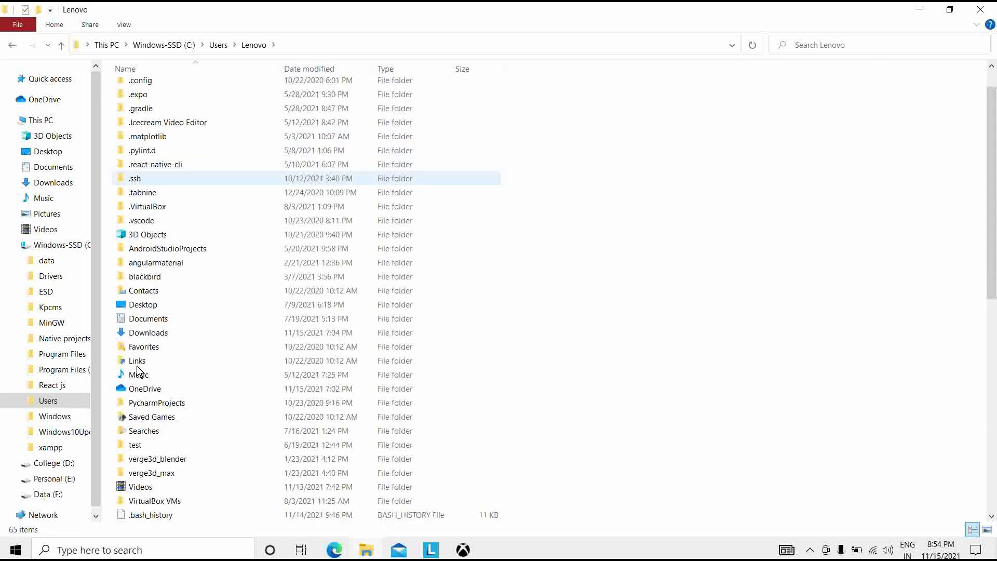
scroll(183, 361, up, 10)
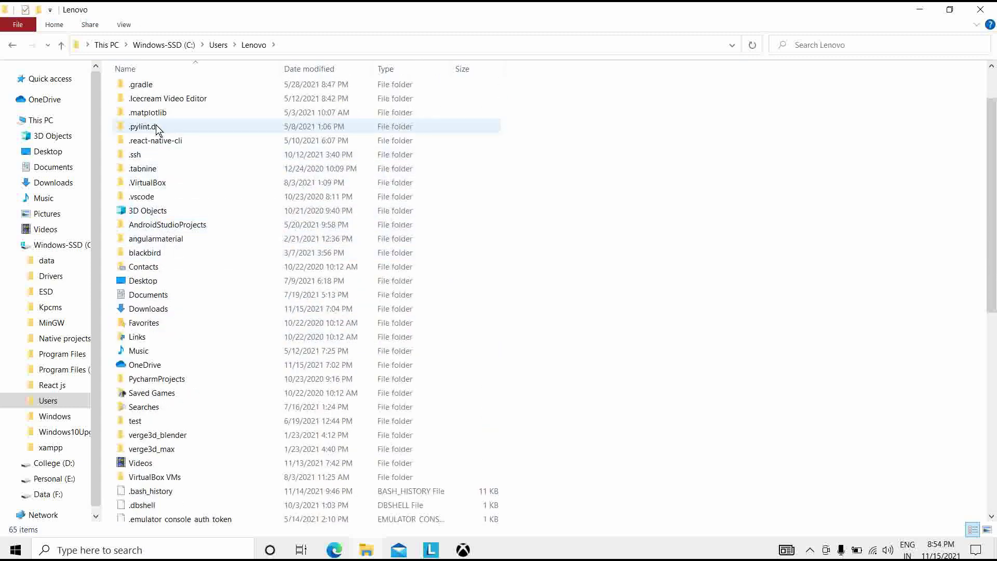
click(60, 46)
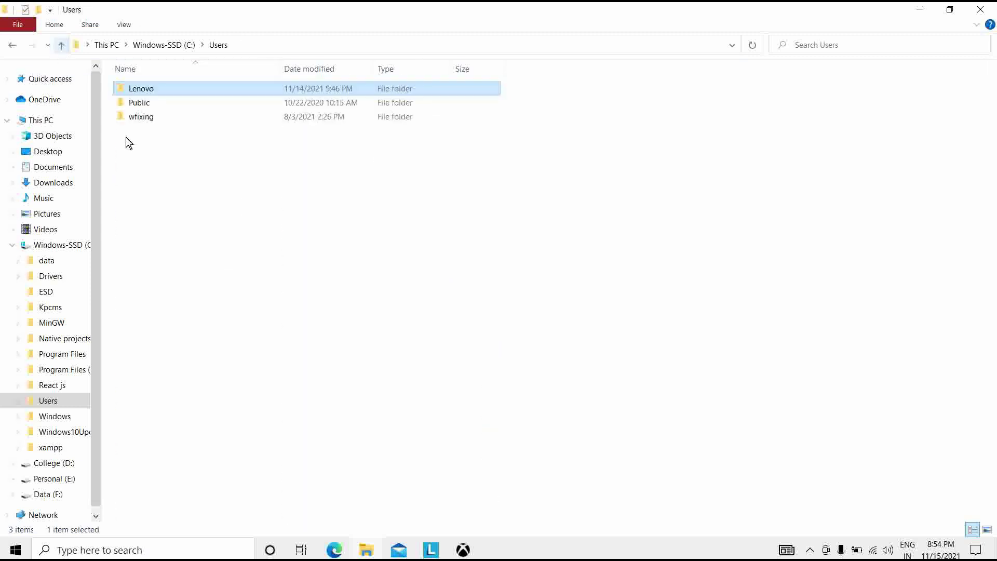
Step: Look inside the Public and wfixing user folders, and close the file window
double_click(136, 104)
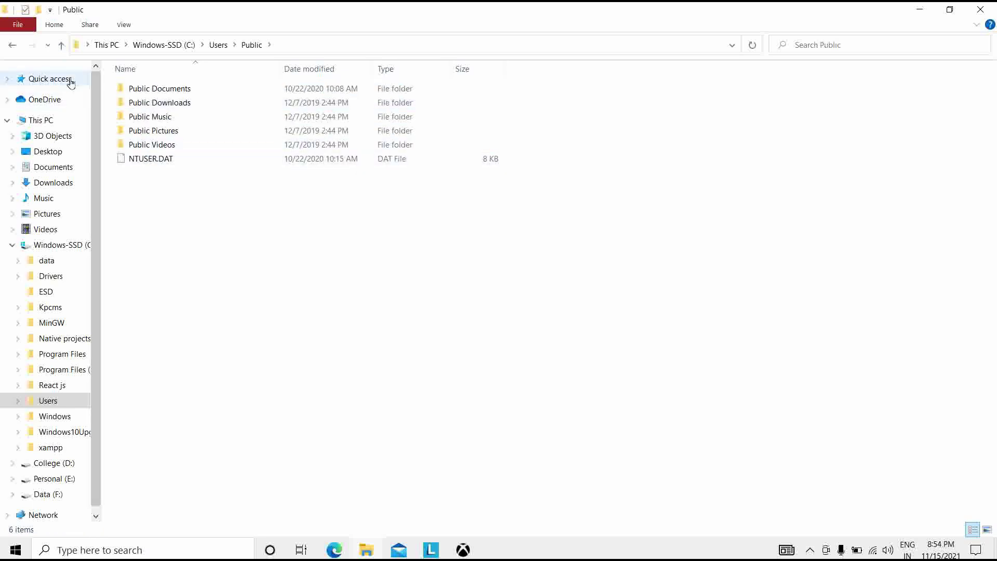
click(61, 44)
double_click(151, 118)
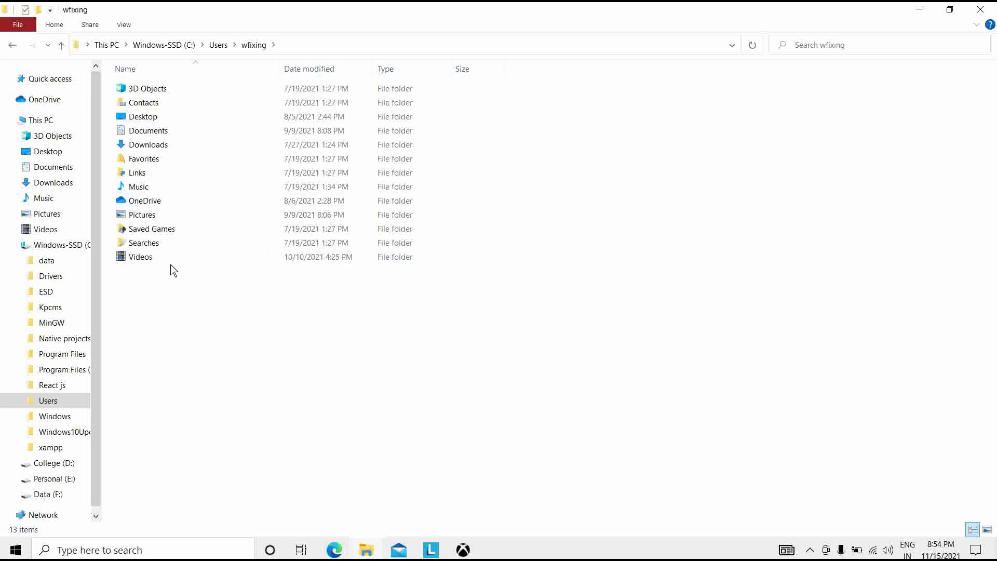
mouse_move(171, 263)
click(987, 8)
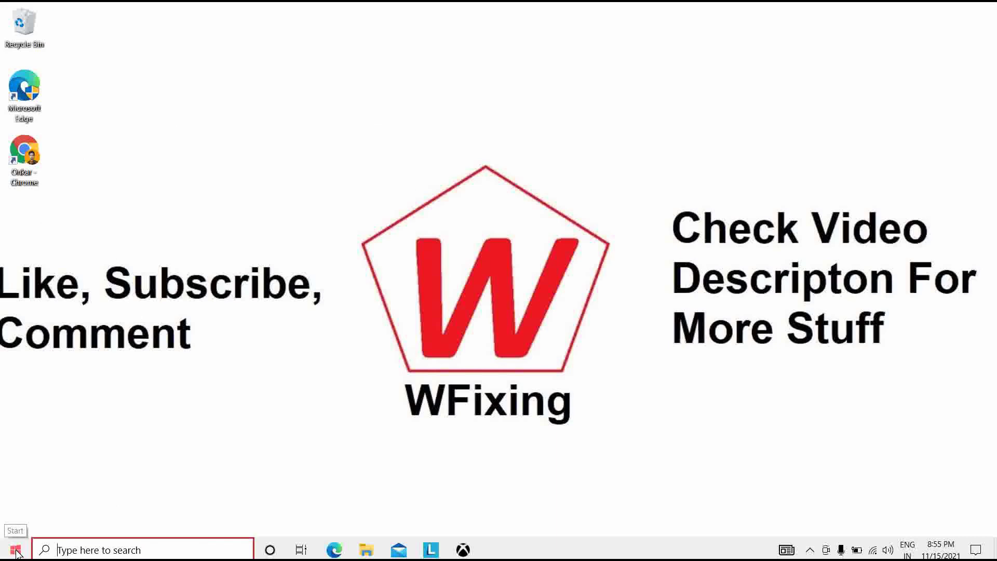
Step: Start a check for updates in the Windows Update settings and minimize the Settings window
click(16, 550)
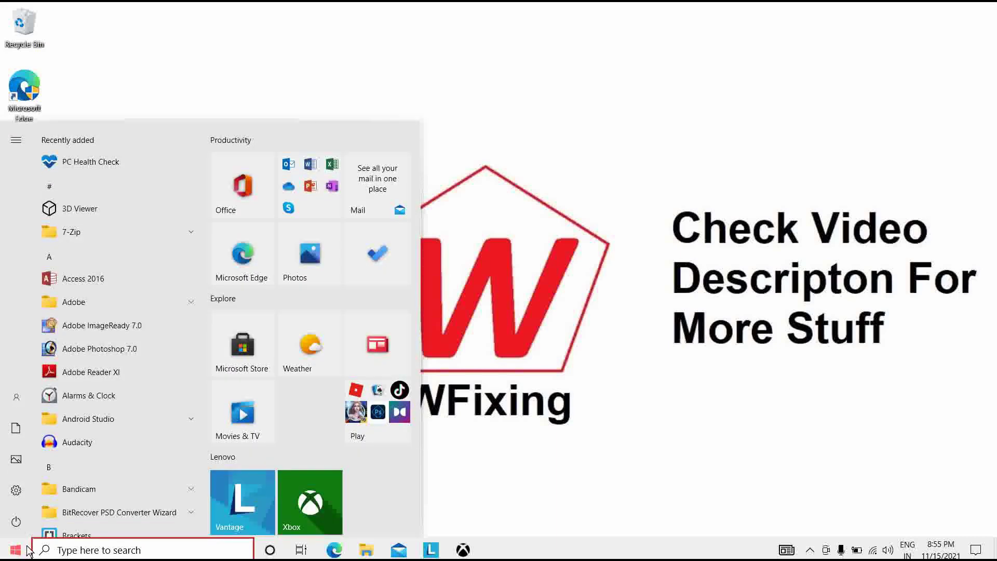
click(8, 494)
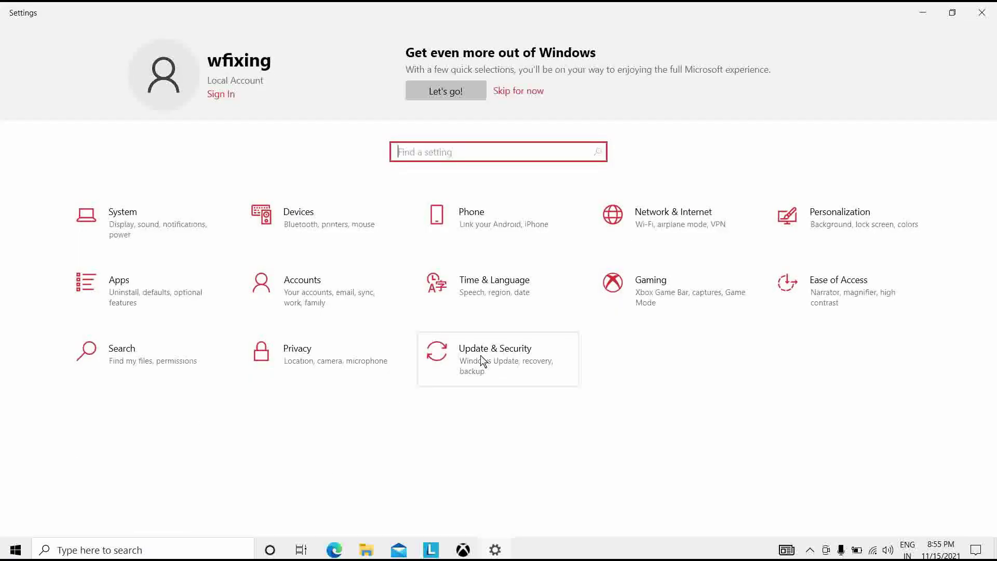
click(481, 358)
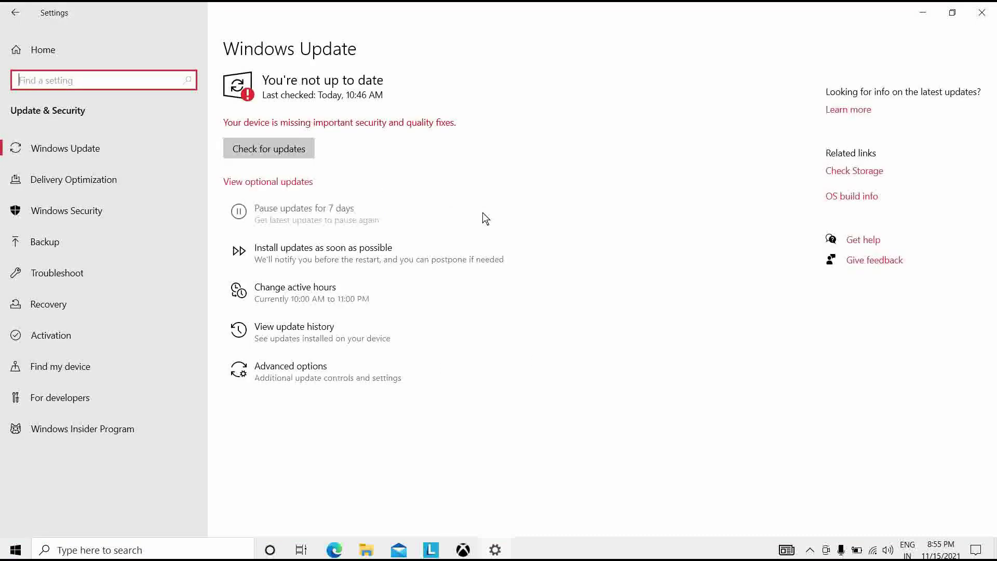
click(266, 151)
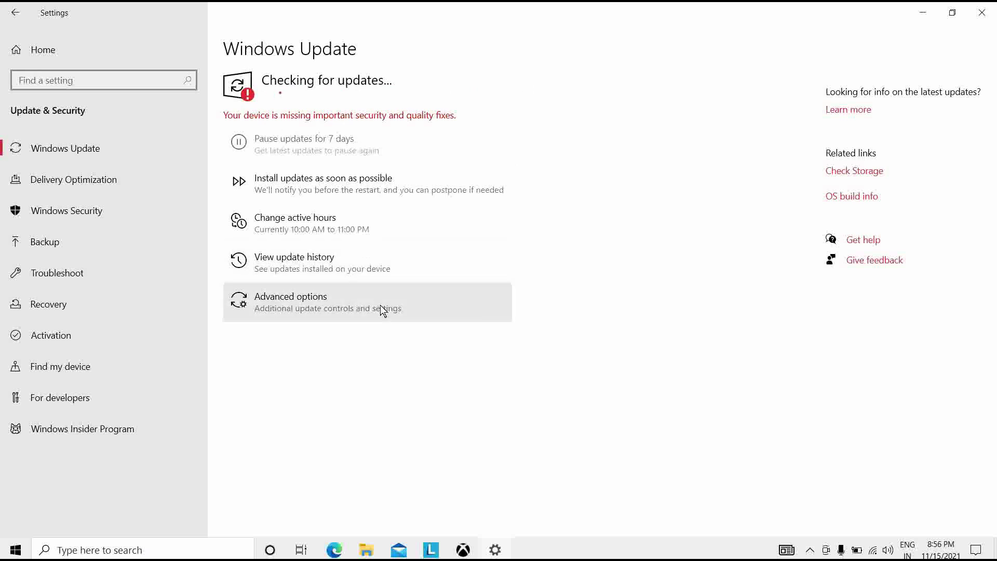
click(923, 14)
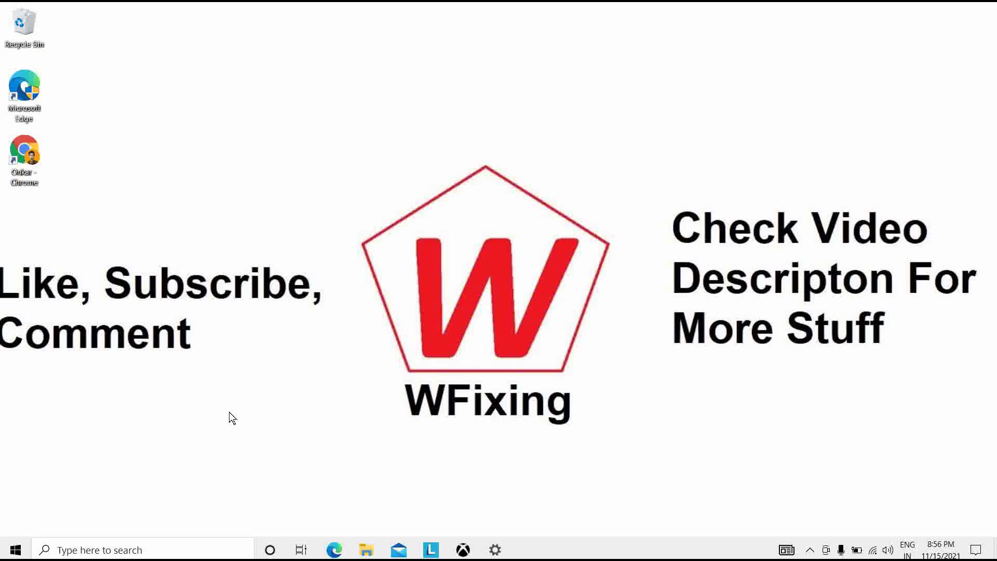
Step: Launch the Registry Editor by running the regedit command
key(super+r)
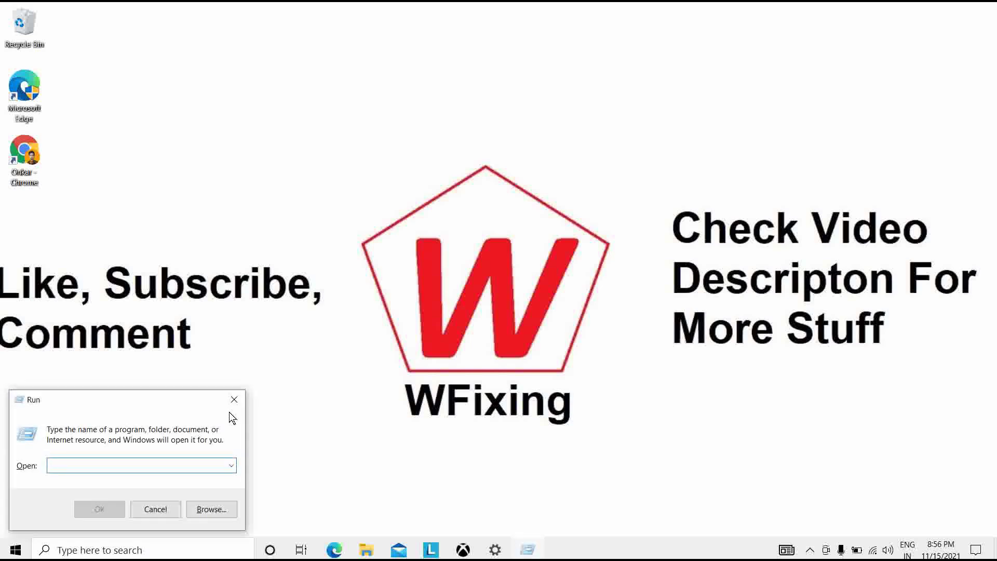
drag(177, 399, 186, 394)
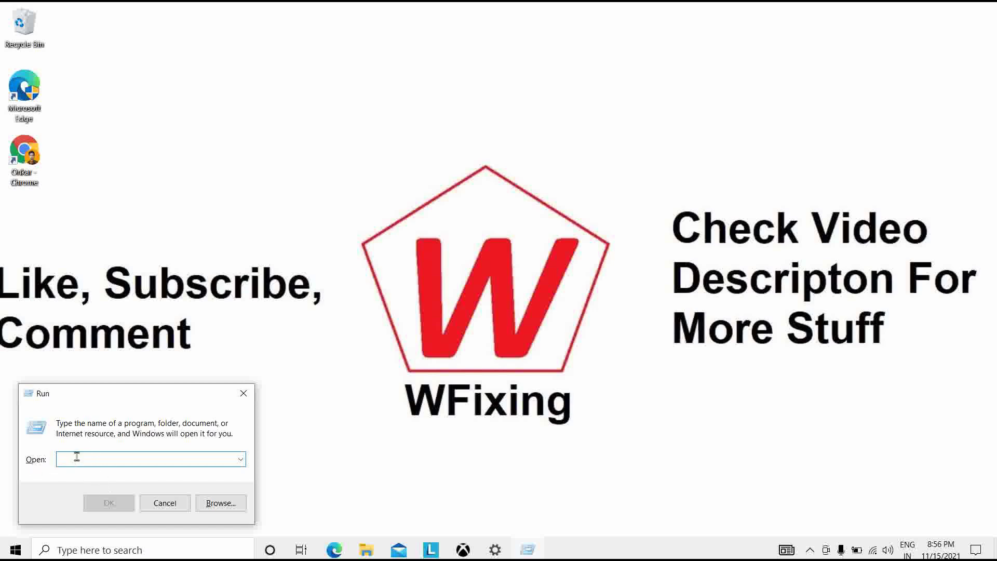
text(re)
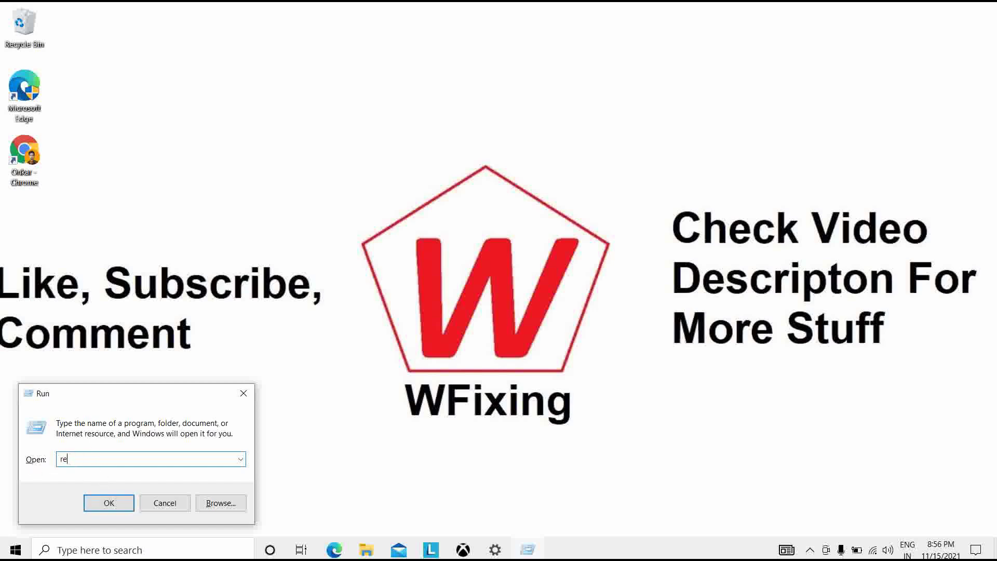
text(gedit)
drag(142, 387, 263, 238)
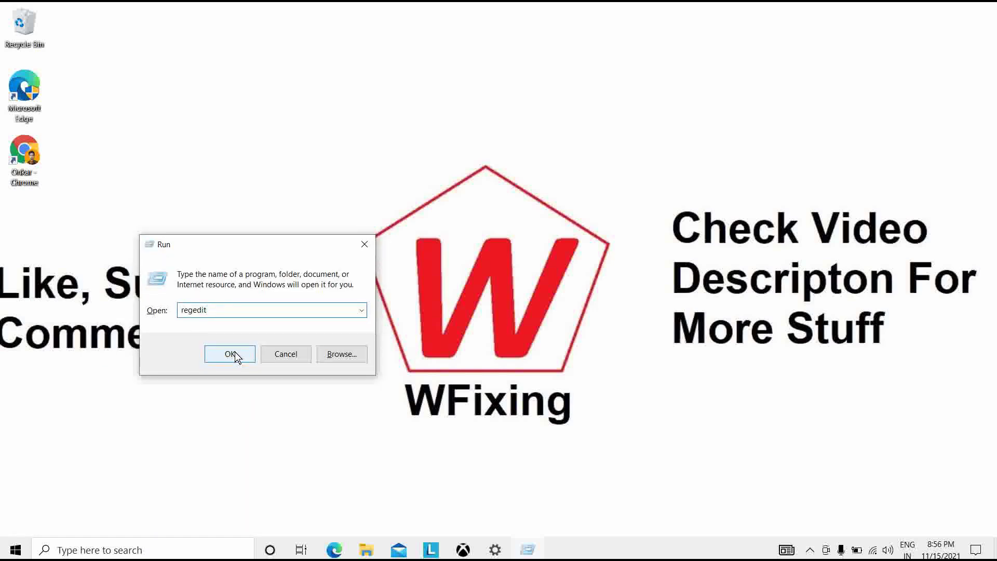
click(235, 356)
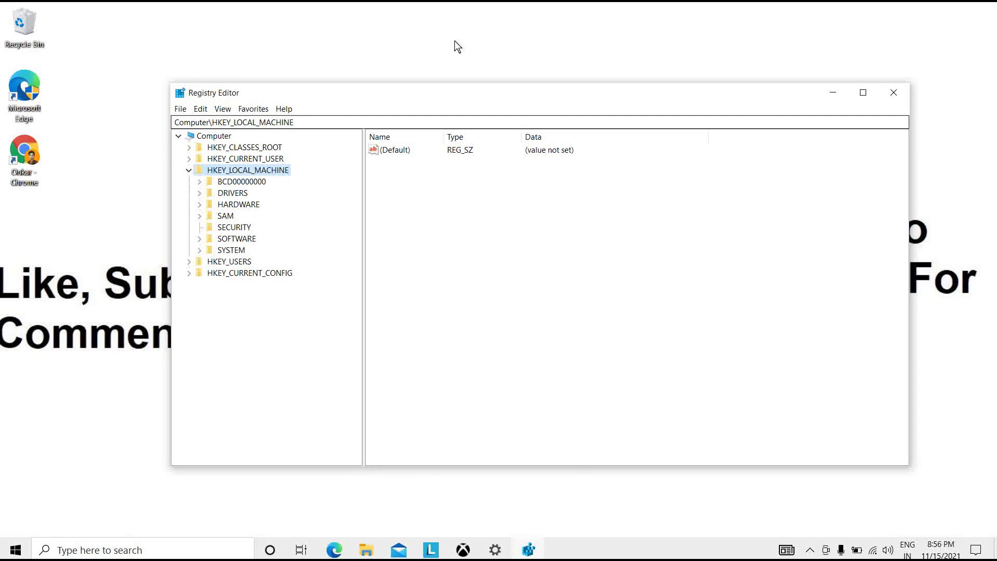
Step: Expand the registry tree under HKEY_LOCAL_MACHINE to SYSTEM\CurrentControlSet\Services
drag(437, 98, 378, 102)
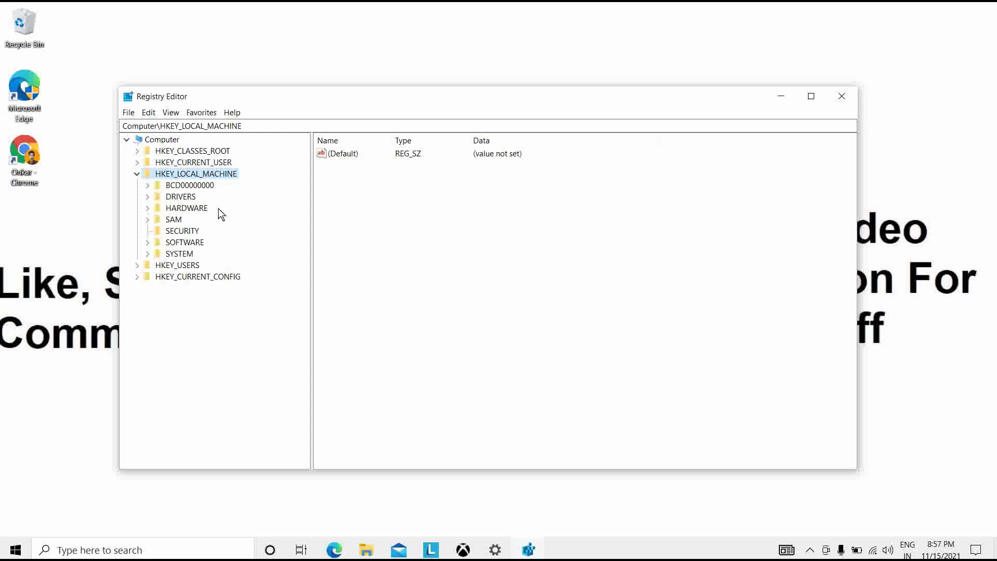
click(147, 254)
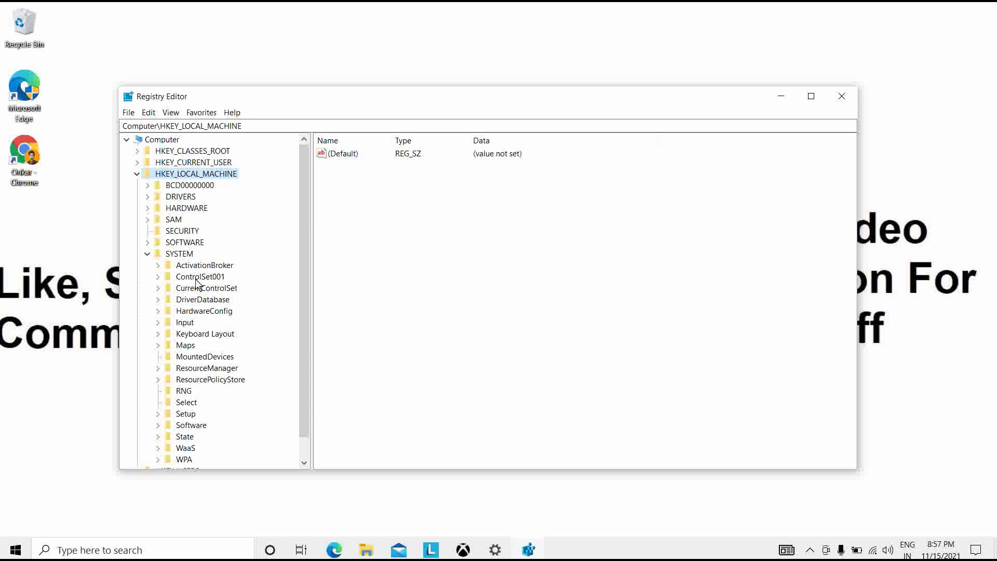
click(158, 289)
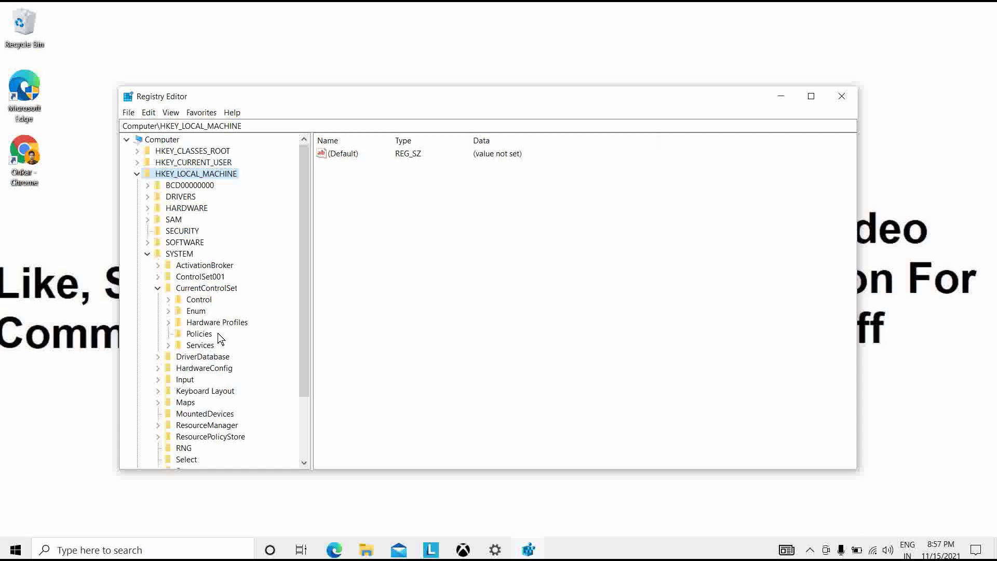
click(167, 345)
scroll(167, 350, up, 6)
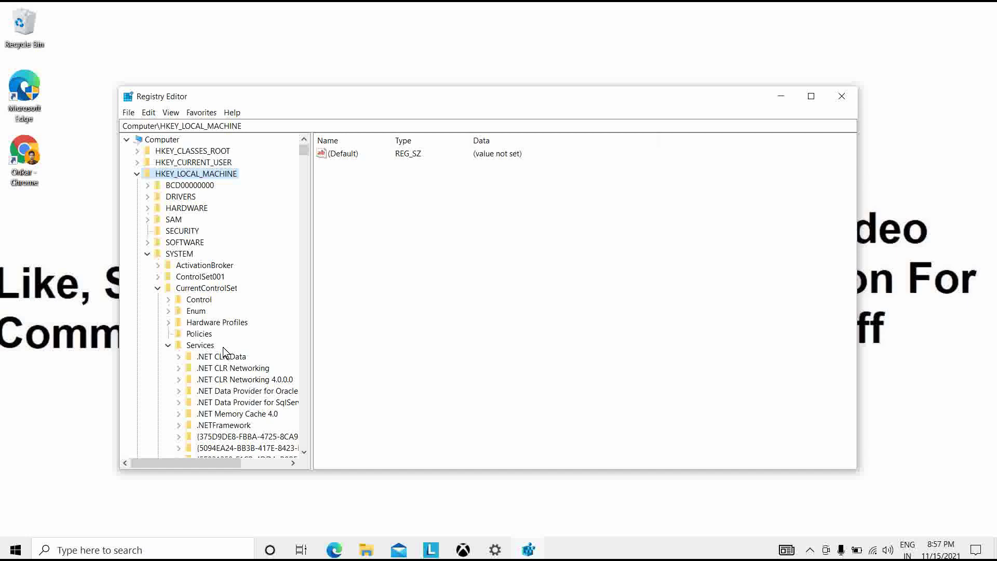
Step: Look through the subkeys of Services in the registry tree for the SCardSvr key
scroll(224, 354, down, 1)
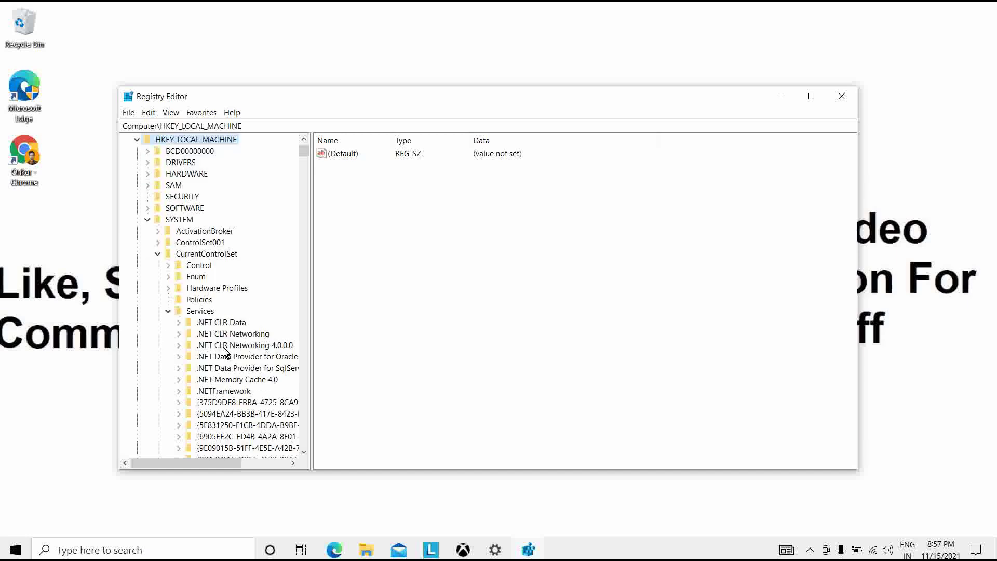
scroll(248, 359, down, 2)
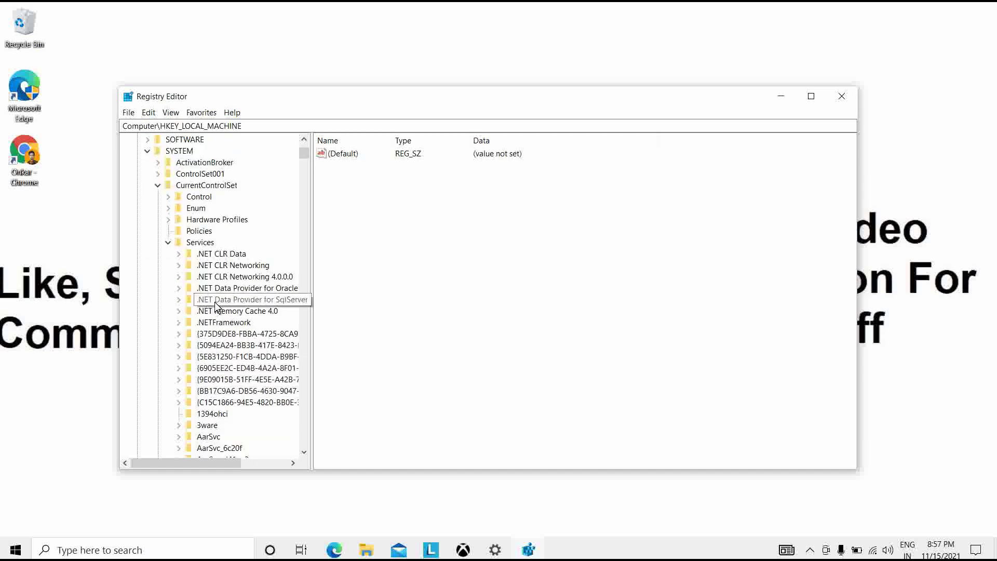
scroll(244, 306, down, 3)
scroll(246, 353, down, 4)
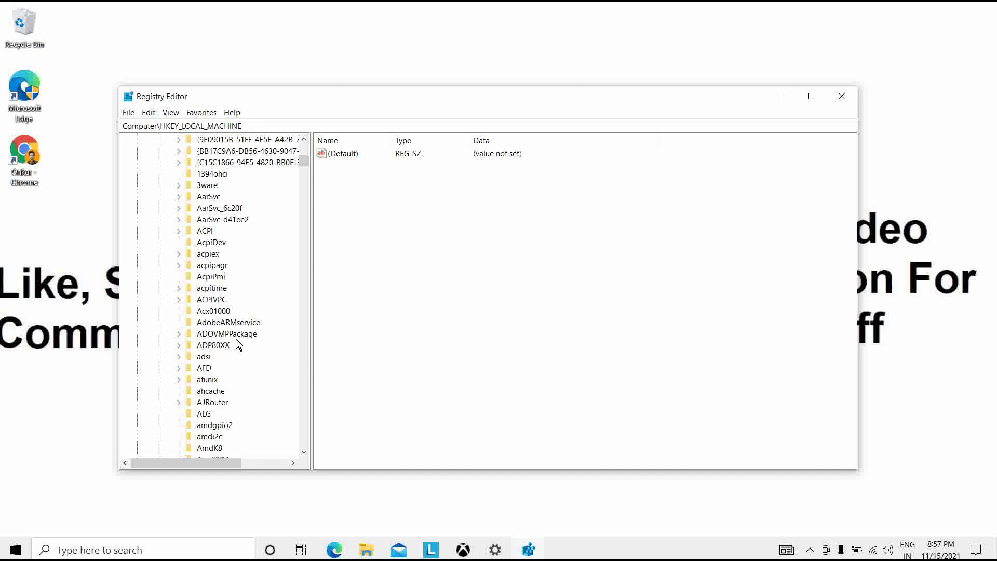
scroll(242, 348, up, 8)
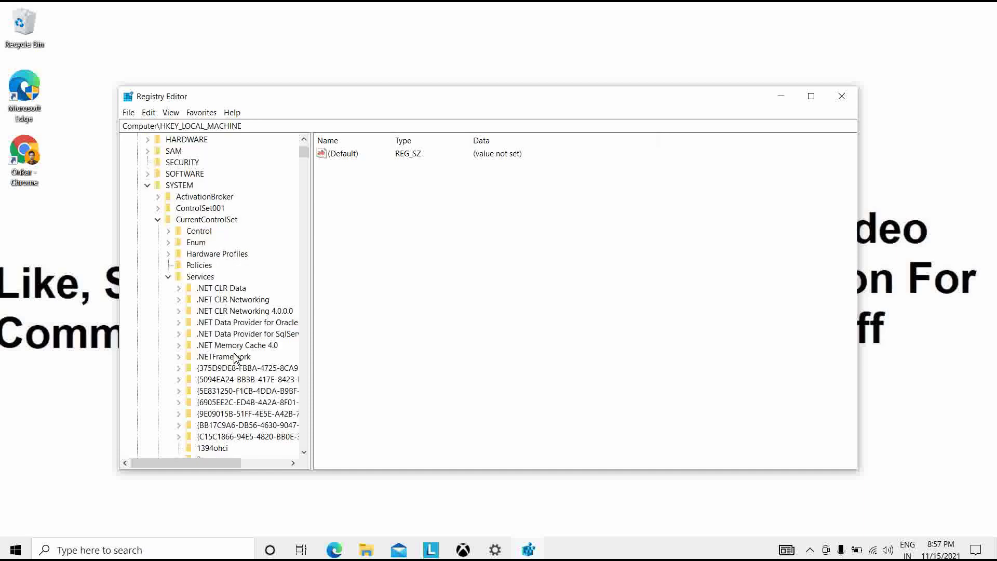
scroll(238, 340, down, 20)
scroll(239, 345, down, 20)
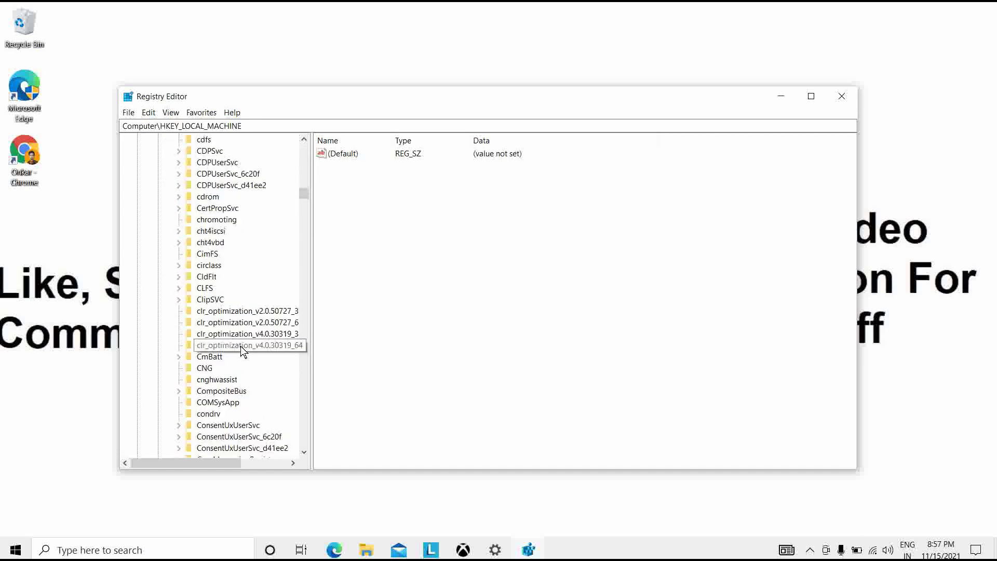
scroll(243, 346, down, 13)
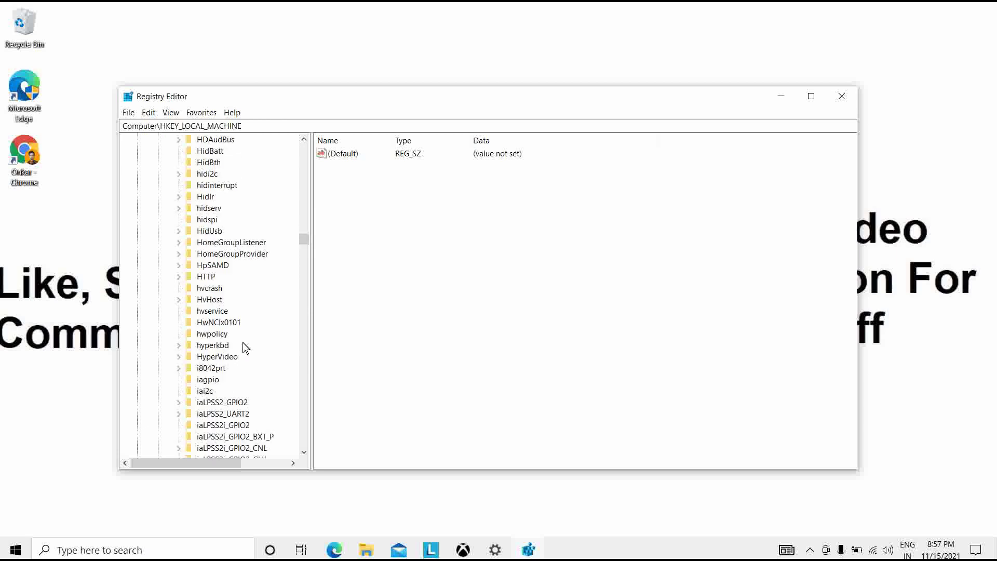
scroll(243, 344, down, 12)
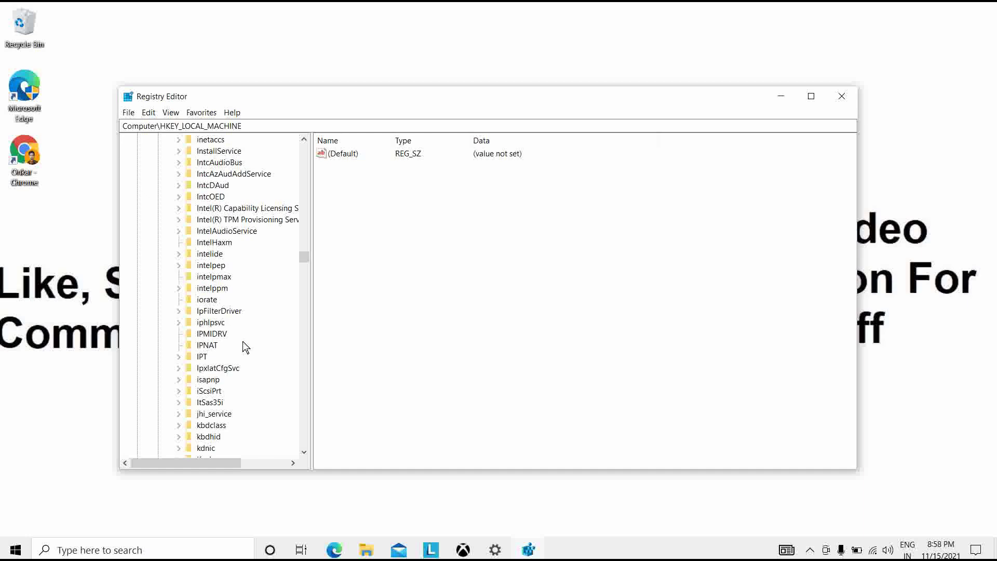
scroll(242, 347, down, 6)
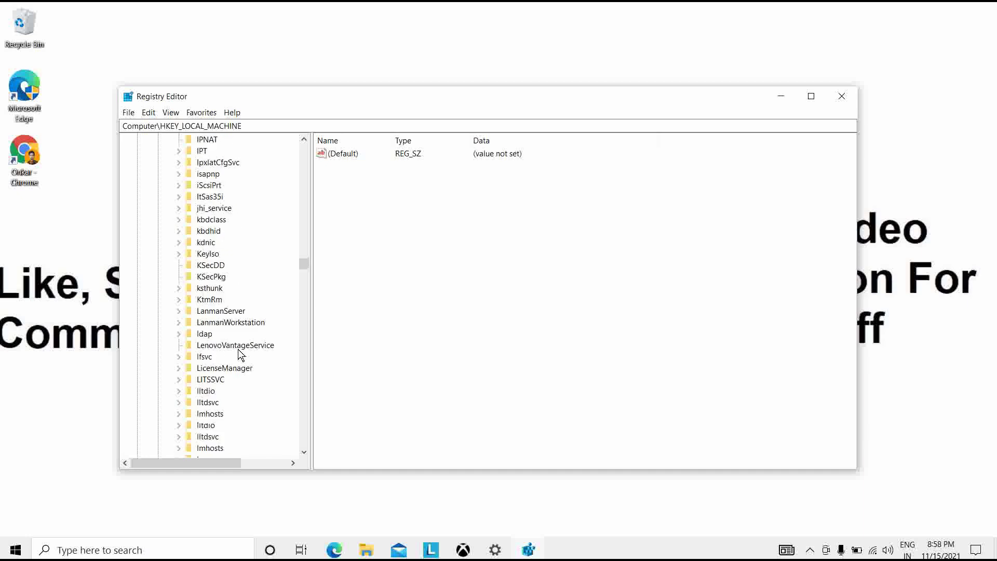
scroll(240, 354, down, 2)
scroll(226, 333, down, 6)
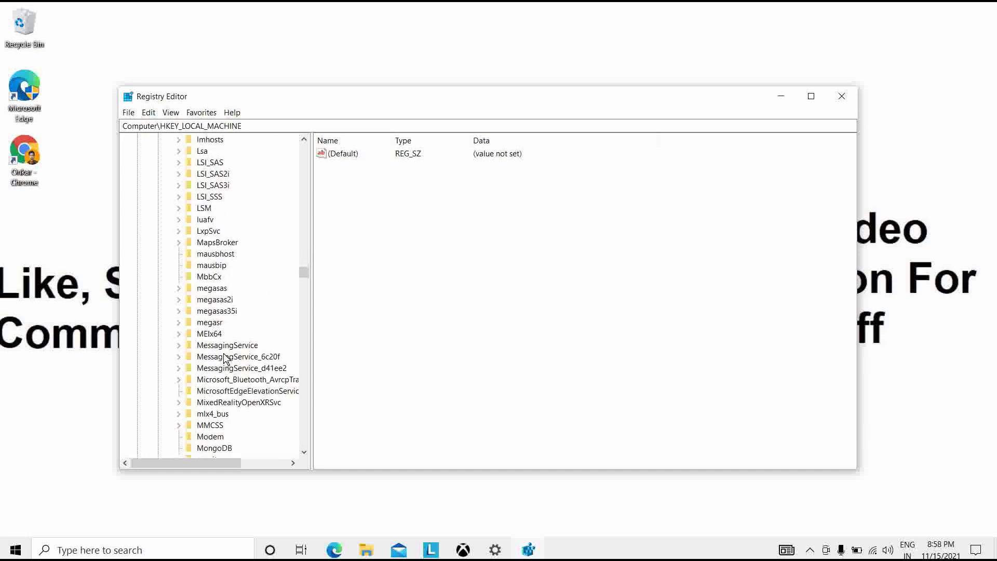
scroll(224, 357, down, 20)
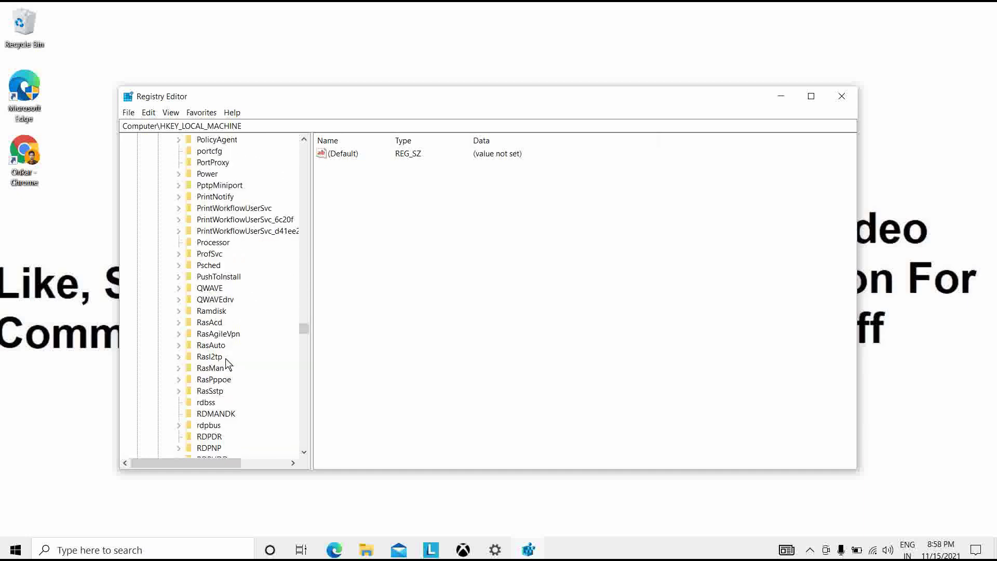
scroll(227, 362, down, 10)
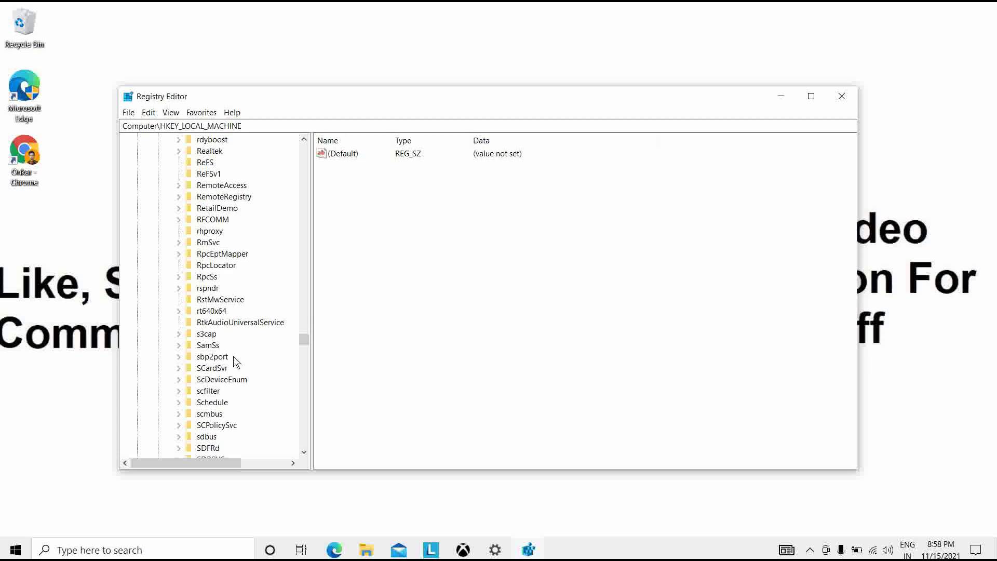
scroll(239, 379, down, 2)
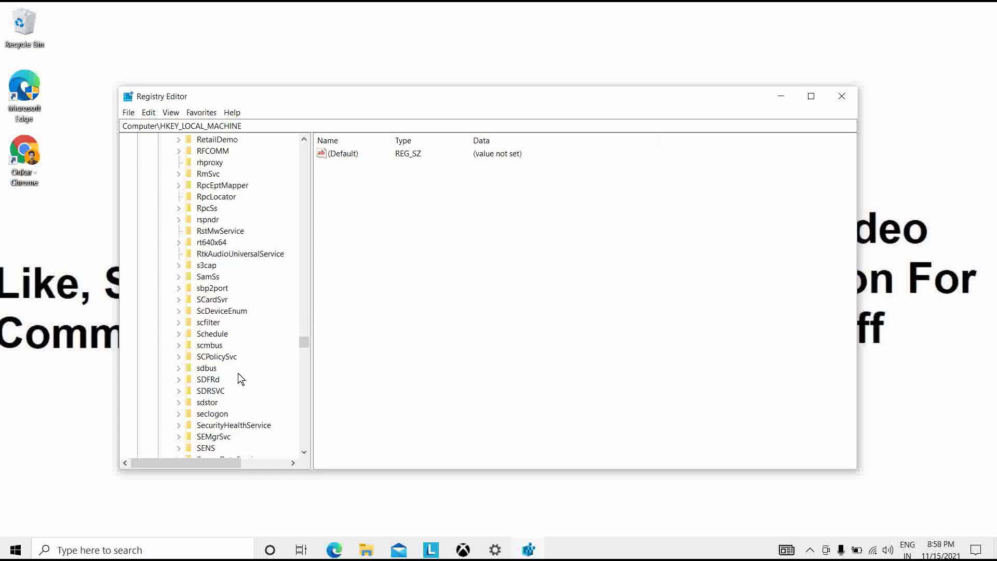
scroll(244, 395, down, 1)
scroll(247, 405, down, 1)
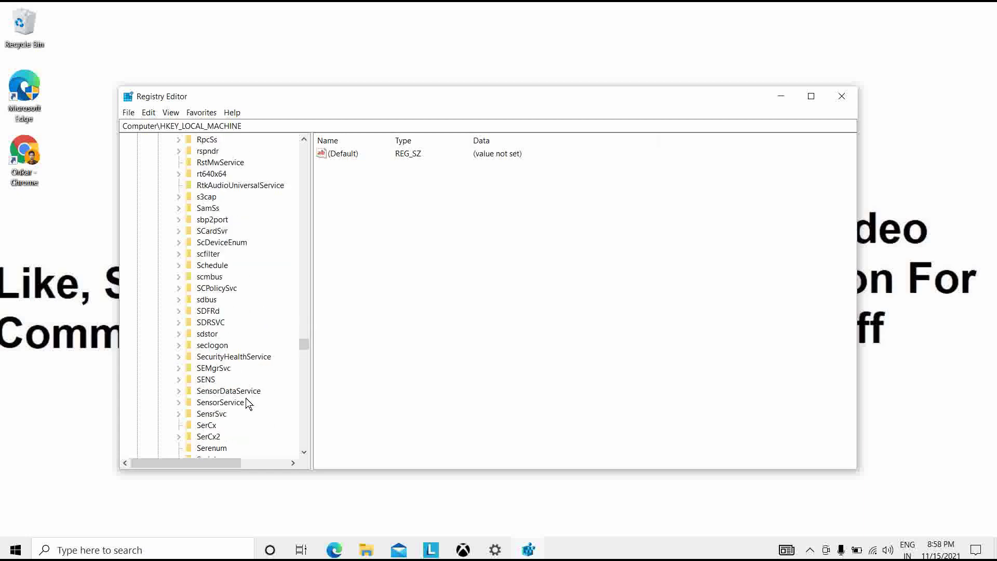
scroll(248, 402, down, 2)
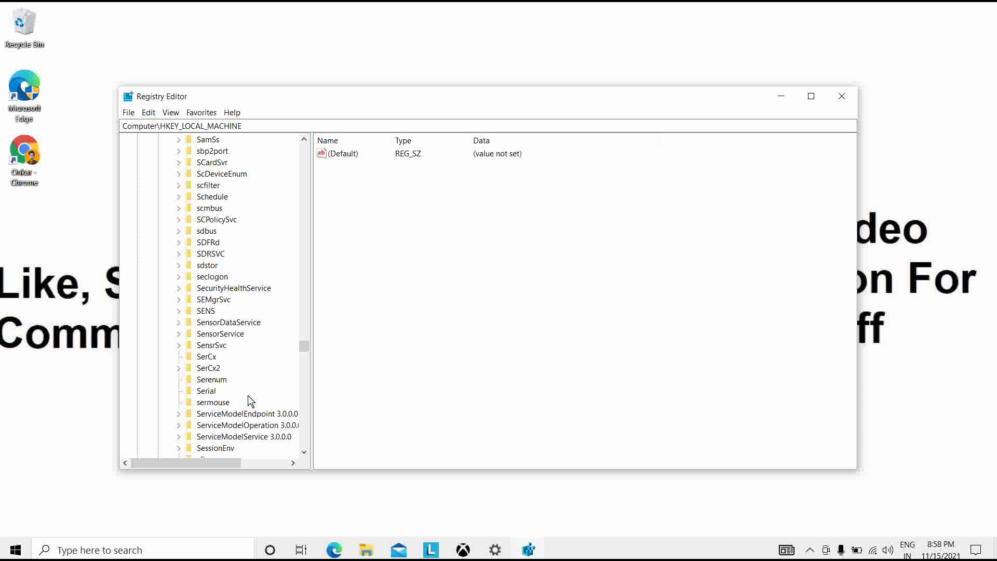
scroll(248, 400, down, 1)
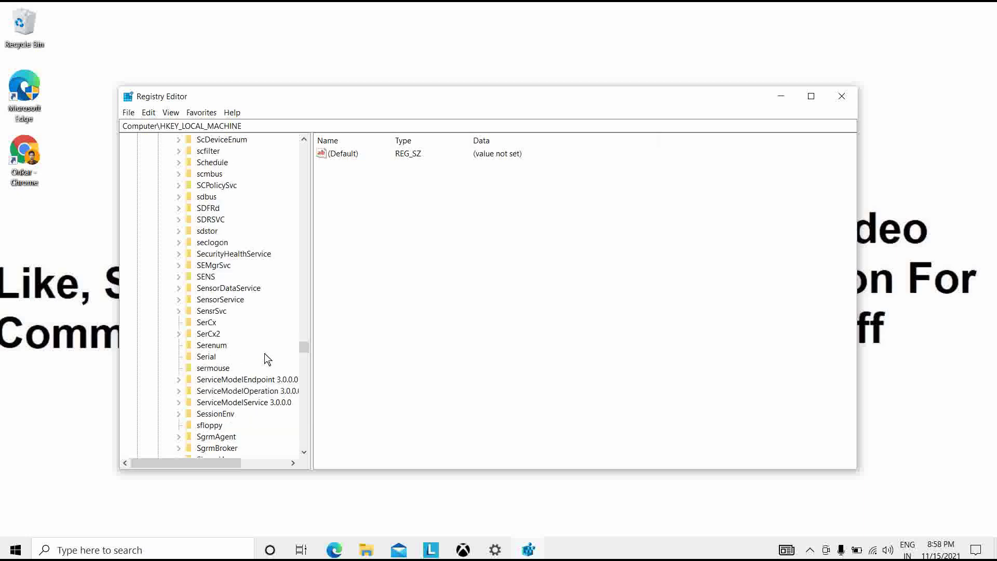
scroll(263, 356, down, 2)
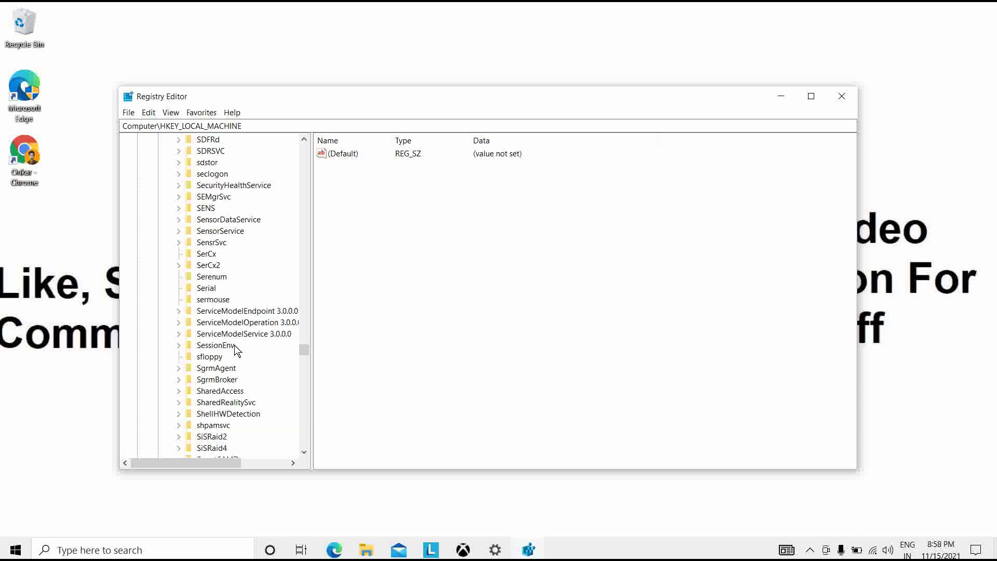
scroll(236, 350, down, 3)
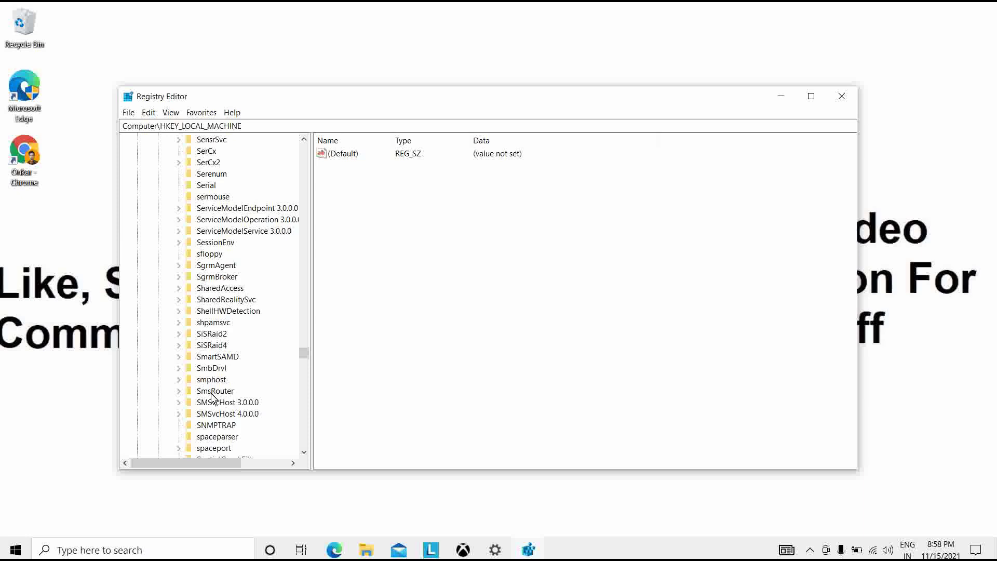
scroll(218, 400, down, 2)
scroll(221, 364, up, 3)
scroll(220, 343, up, 5)
scroll(203, 265, up, 2)
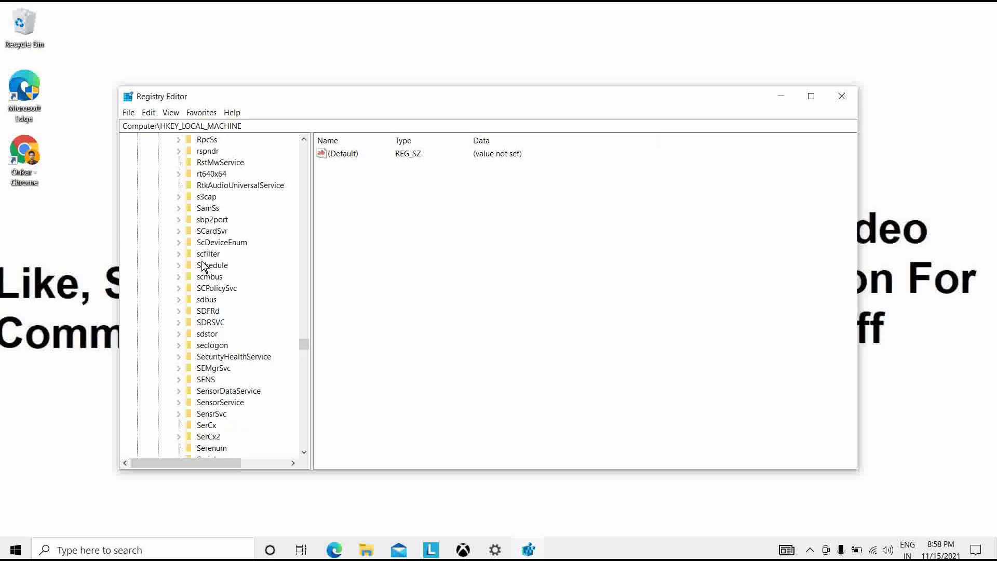
scroll(241, 292, up, 5)
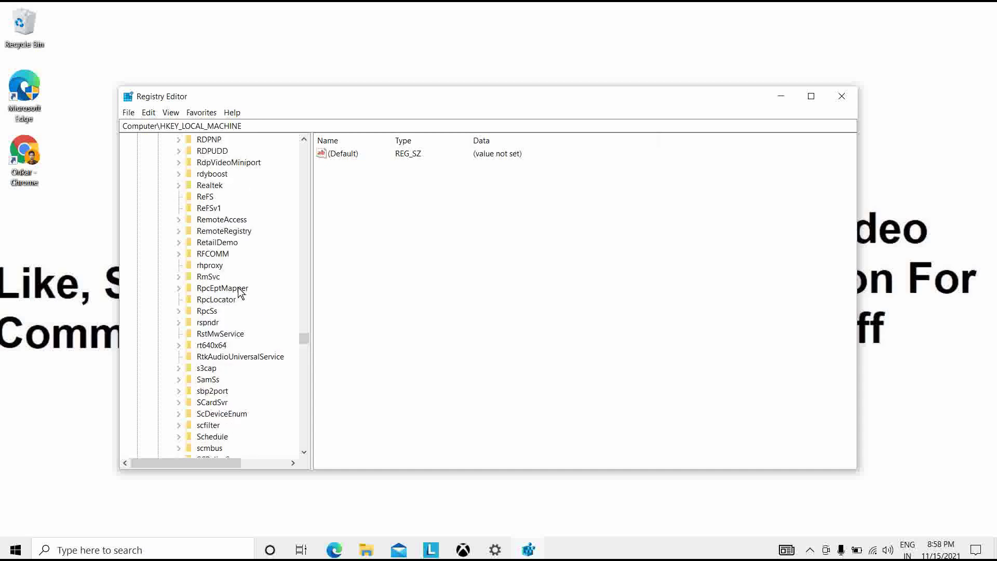
scroll(241, 292, up, 1)
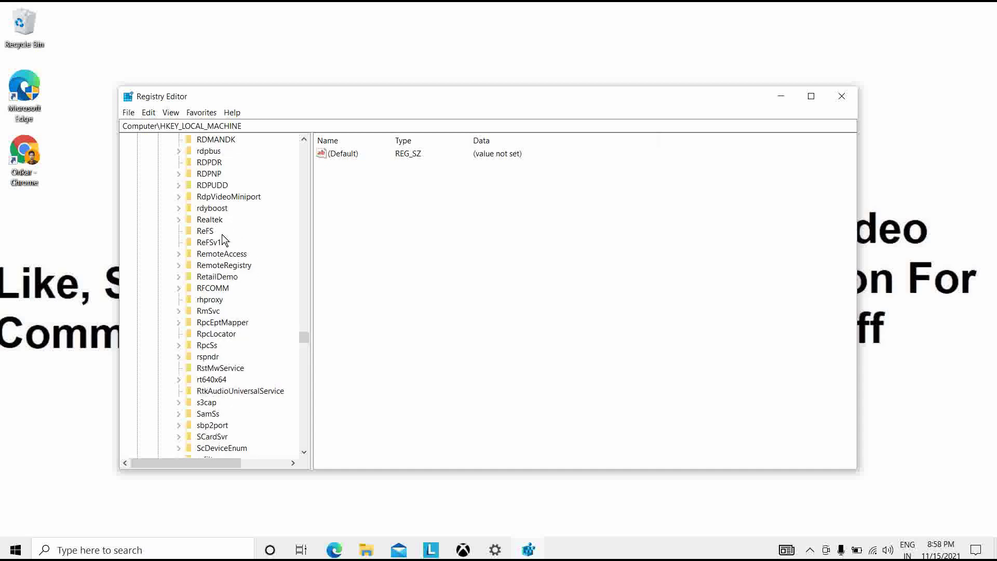
scroll(224, 343, down, 2)
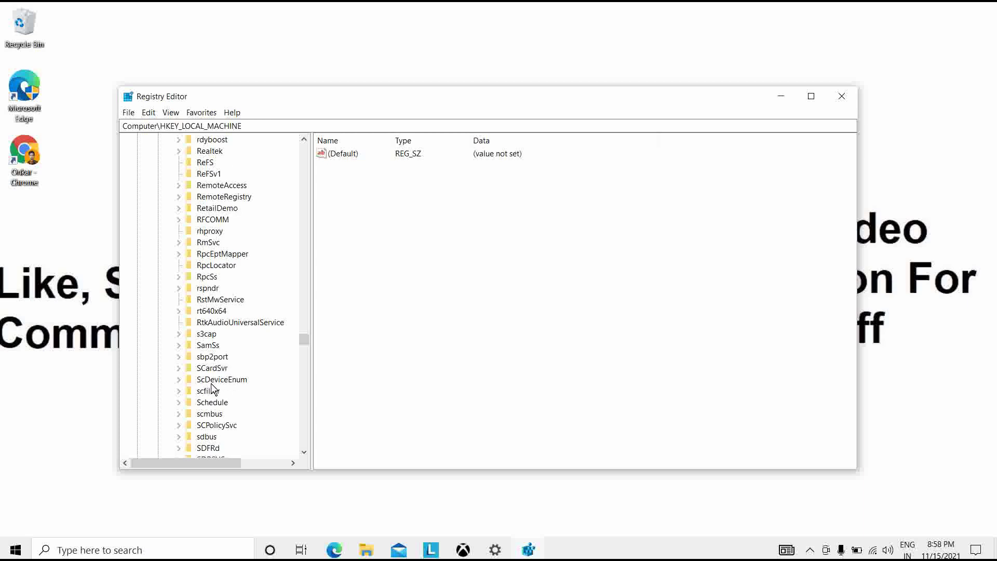
Step: Open the SCardSvr key under Services to view its registry values
click(179, 368)
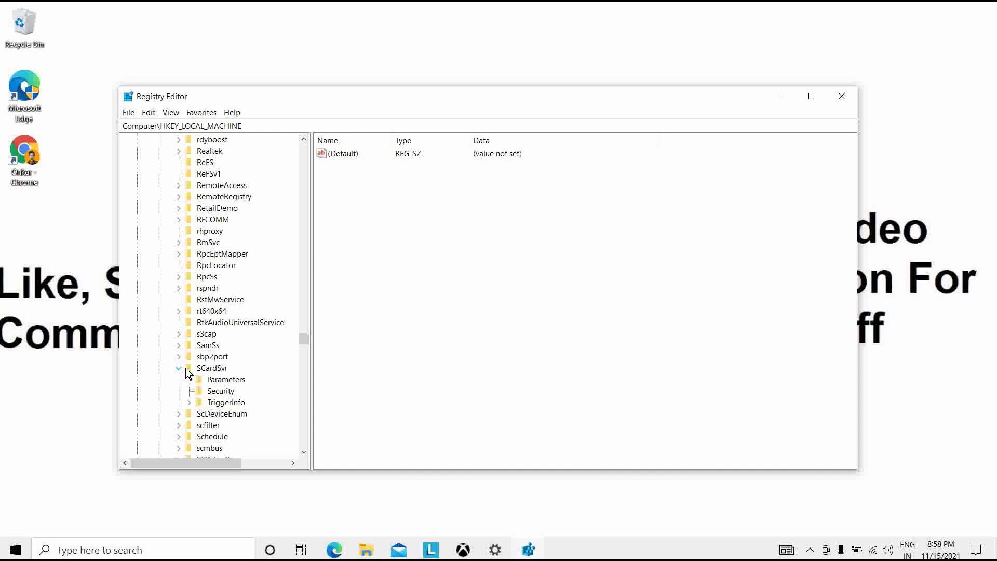
right_click(414, 151)
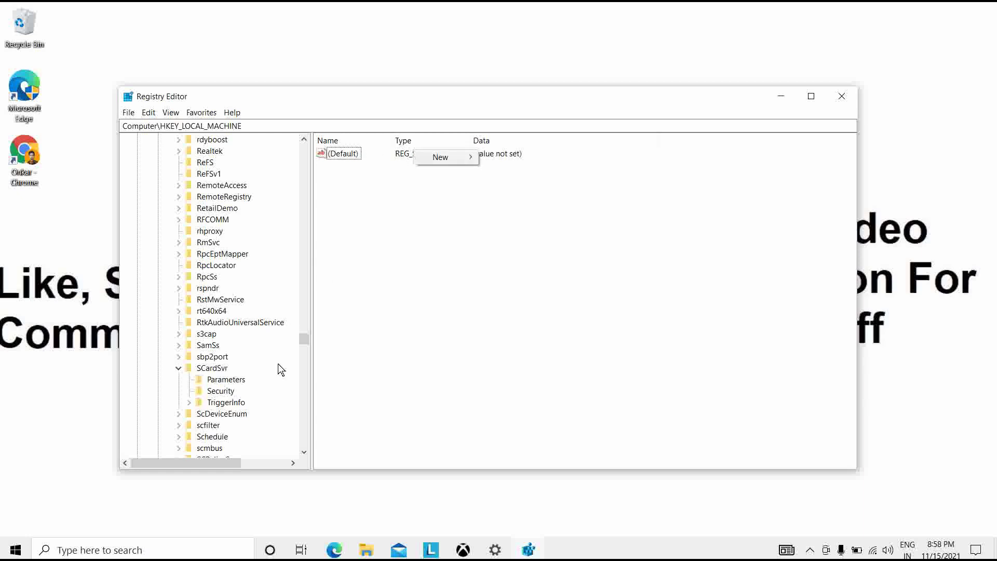
click(357, 253)
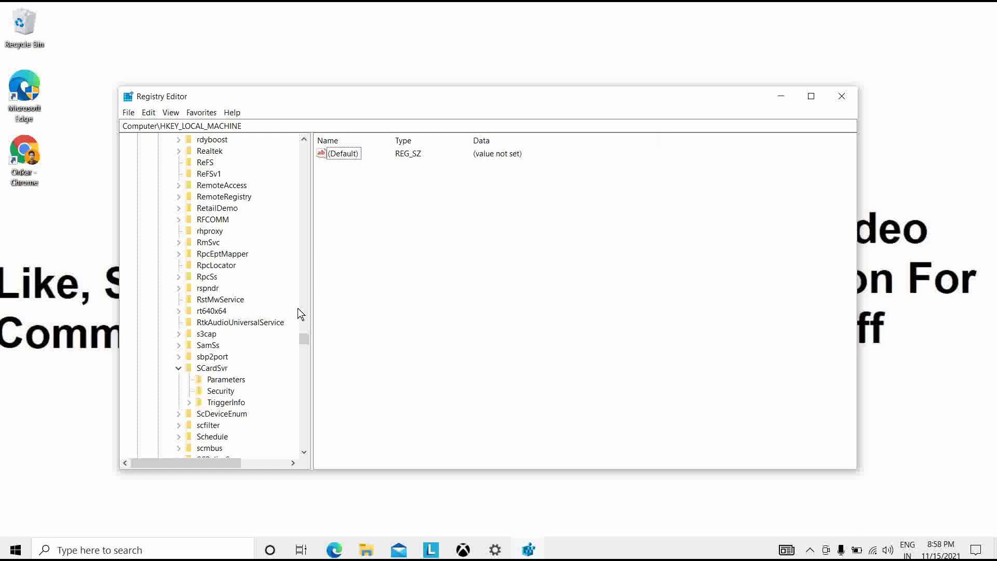
double_click(209, 368)
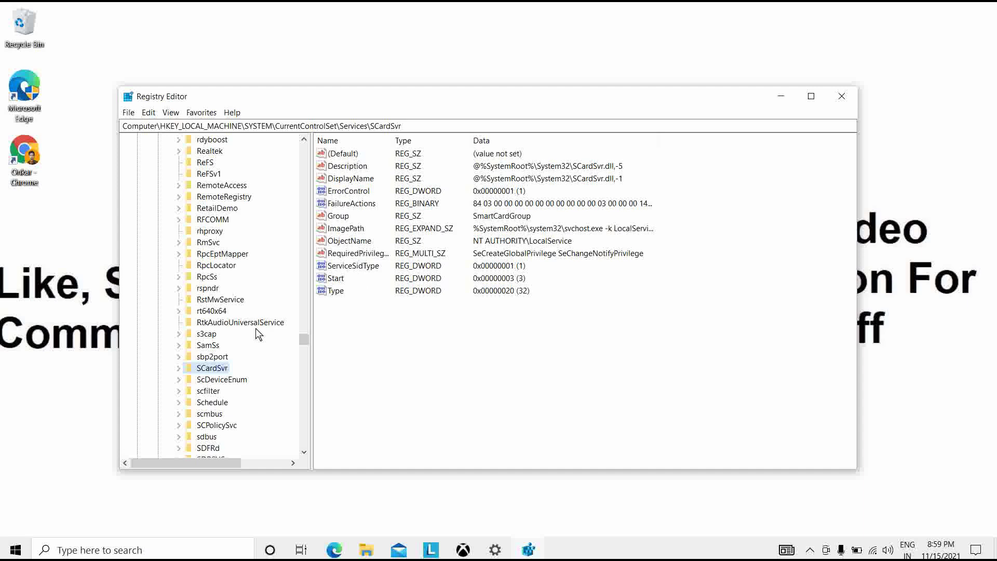
Step: Return to the Services key under CurrentControlSet, then collapse and re-expand it
scroll(208, 243, up, 18)
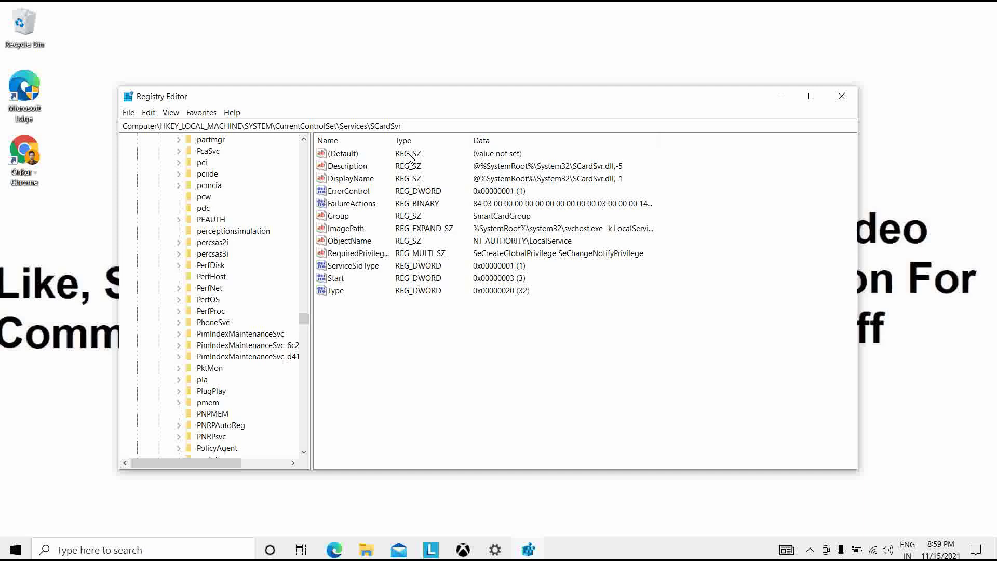
scroll(242, 263, up, 15)
scroll(266, 241, up, 20)
scroll(255, 208, up, 20)
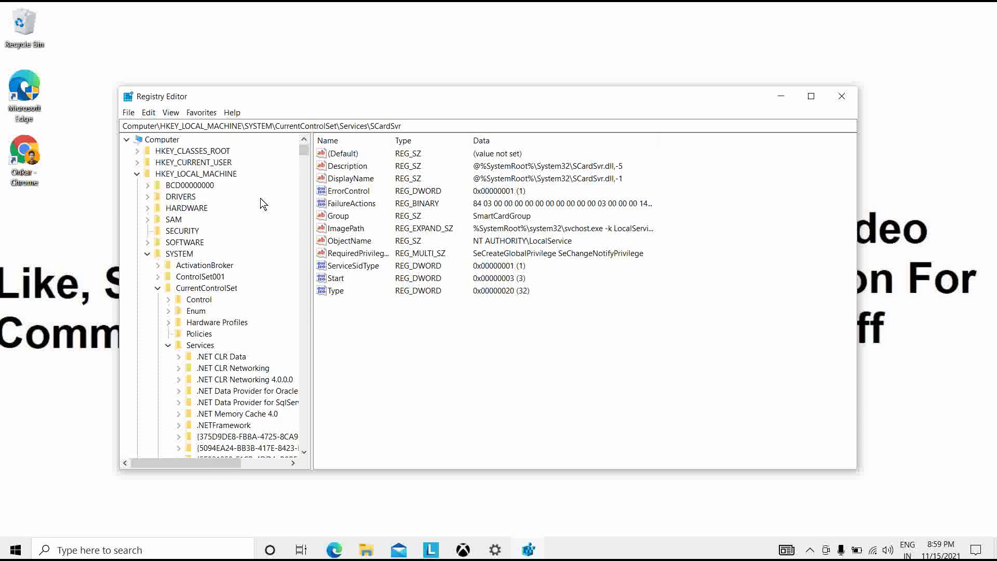
double_click(205, 343)
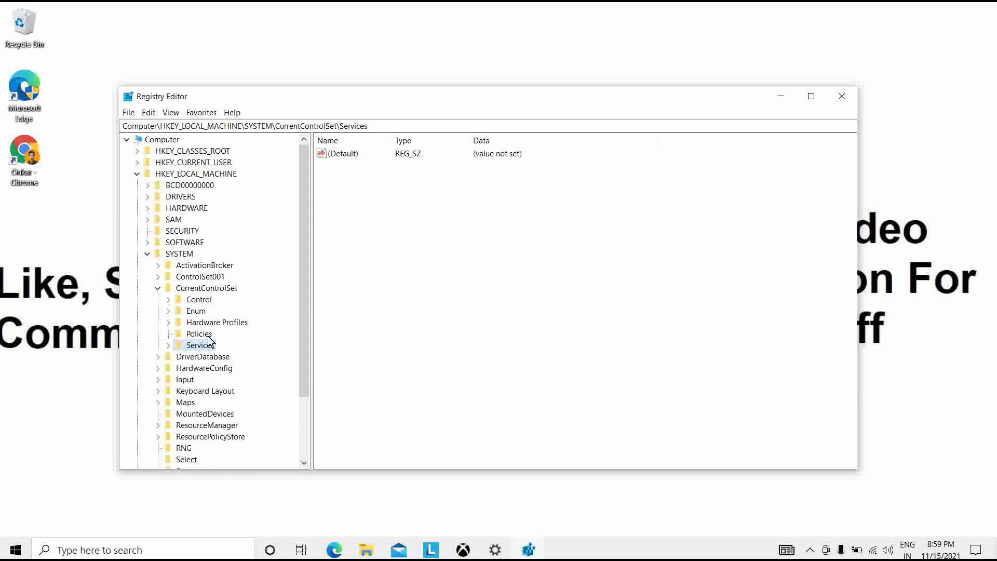
double_click(200, 345)
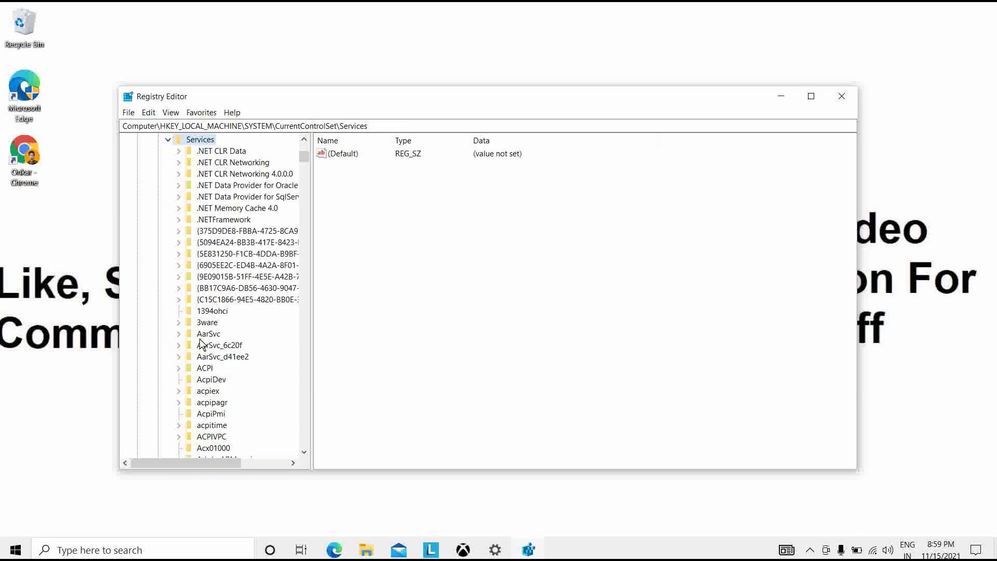
Step: Select and expand the SCardSvr key in the Services branch
scroll(225, 322, down, 20)
scroll(238, 337, down, 20)
scroll(238, 337, down, 20)
scroll(238, 336, down, 20)
scroll(250, 304, down, 20)
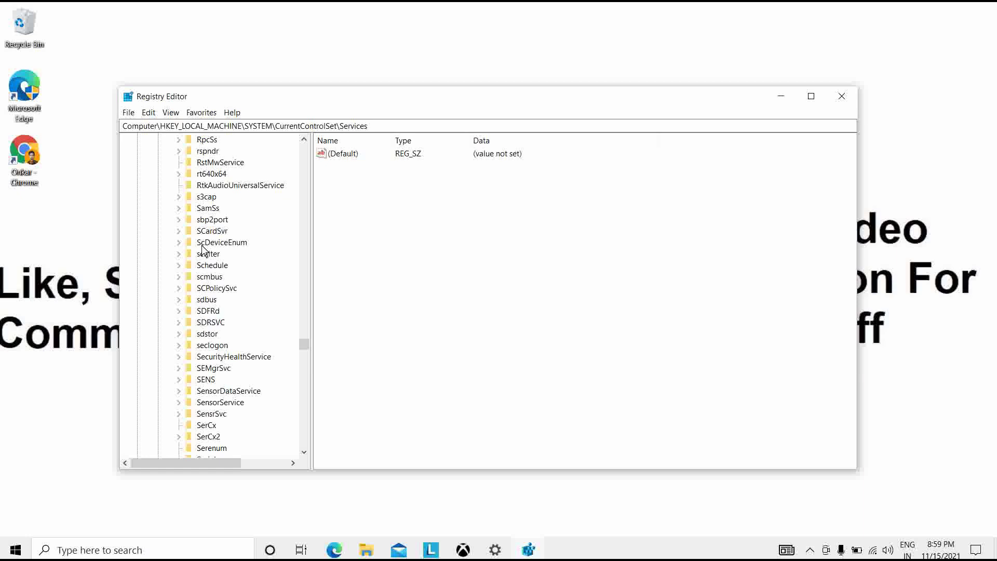
double_click(187, 232)
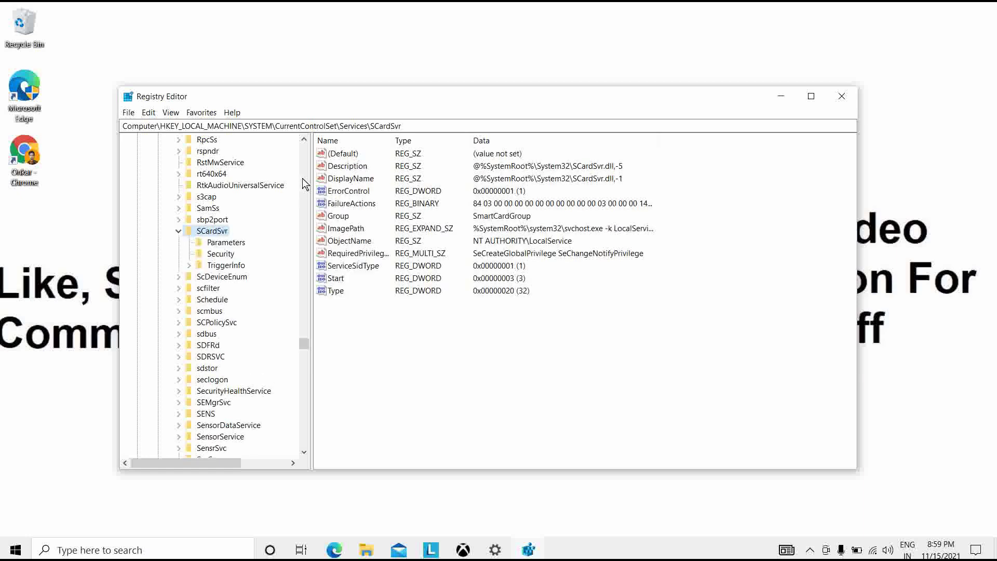
Step: Set the (Default) value data of the SCardSvr key to 2 and close the Registry Editor
right_click(345, 154)
click(411, 165)
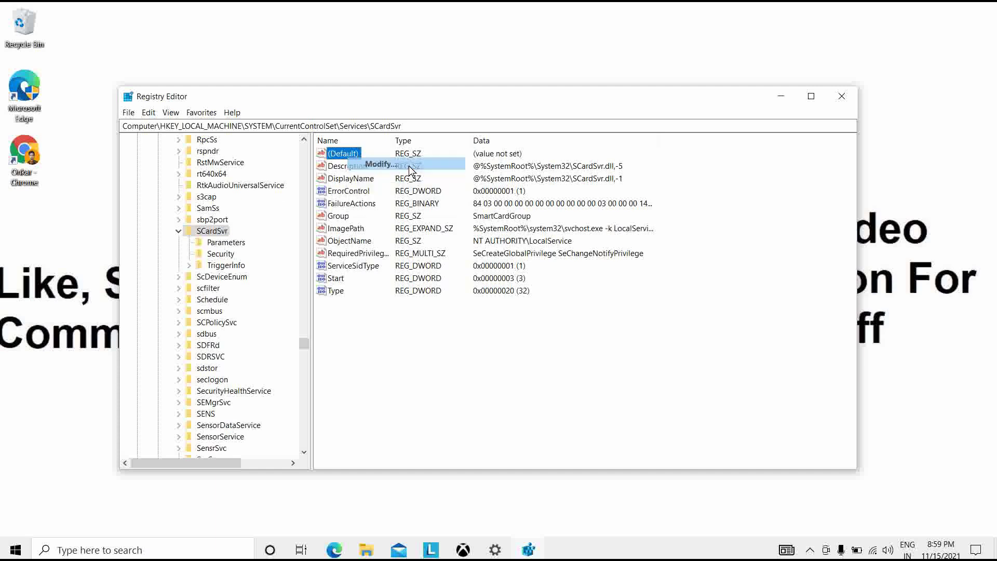
text(2)
click(338, 238)
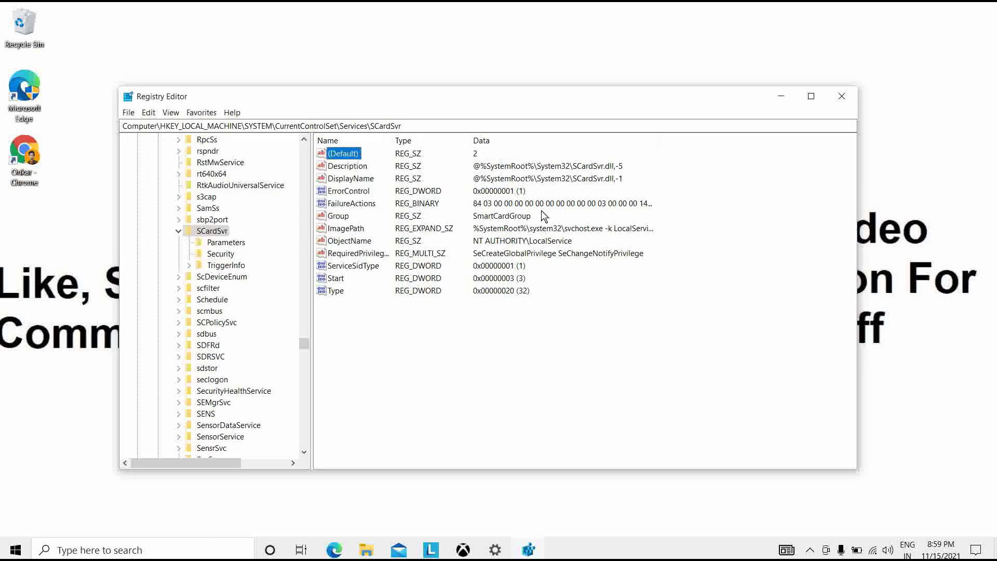
click(428, 343)
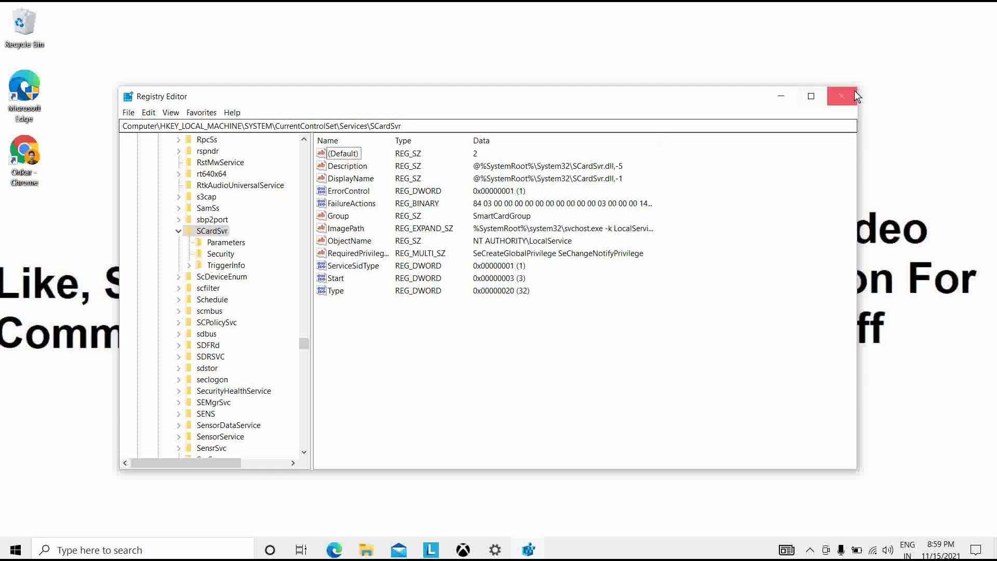
click(842, 97)
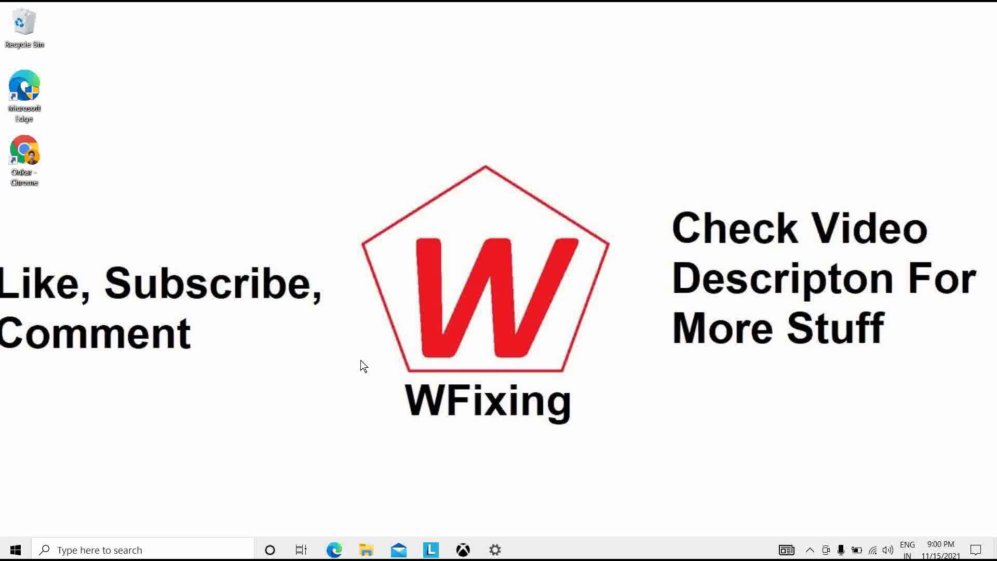
Step: Search Windows for cmd and open Command Prompt as administrator
click(66, 551)
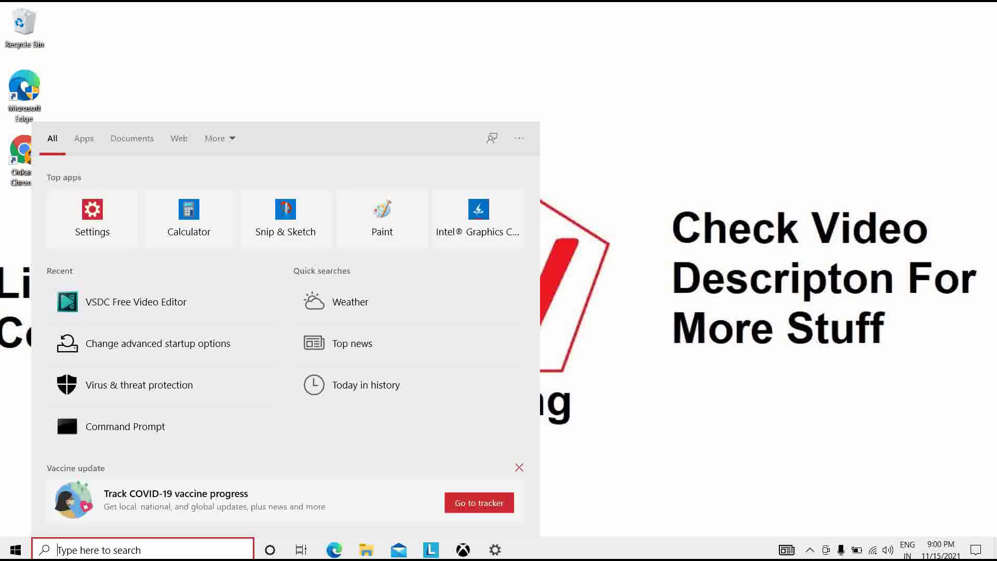
text(cmd)
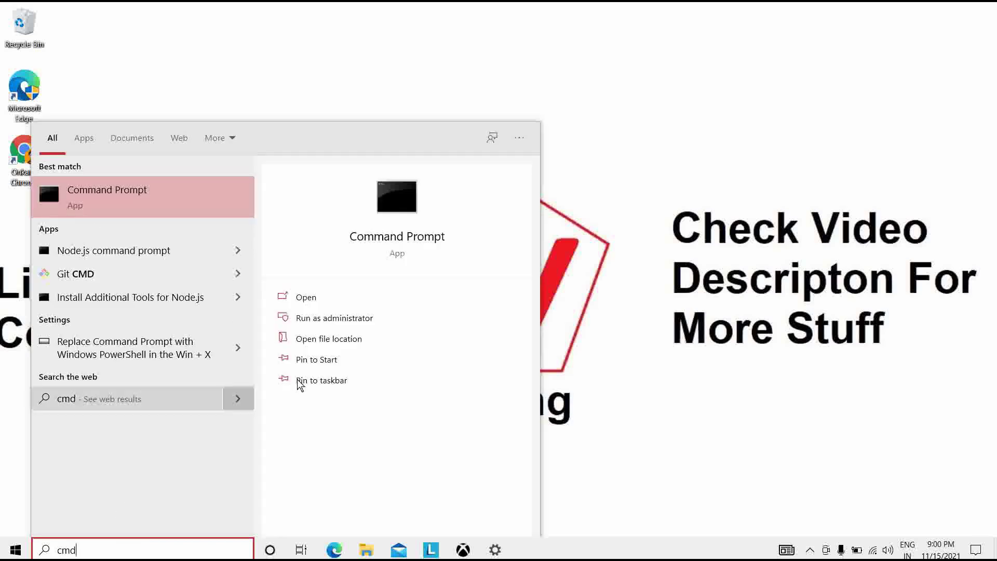
click(368, 319)
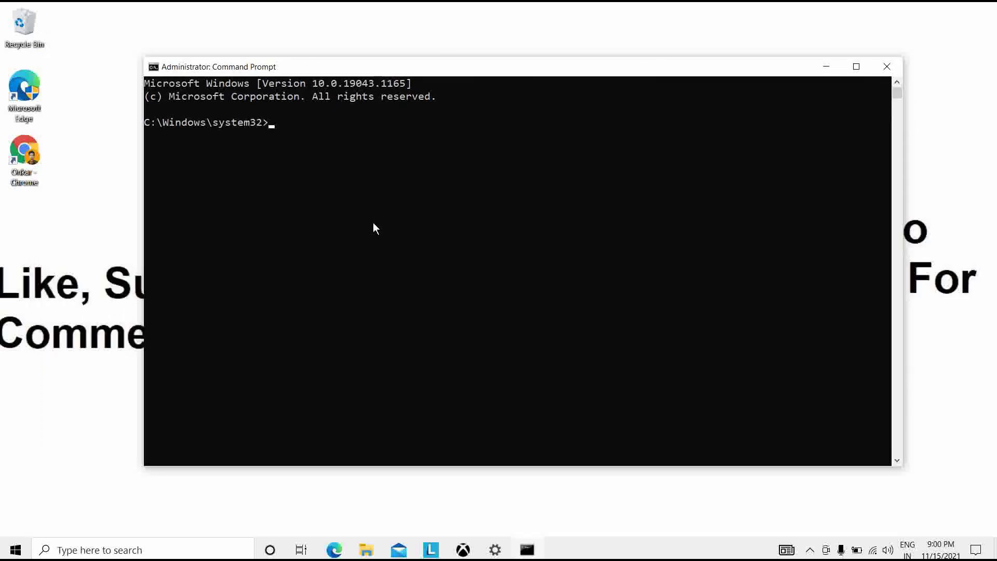
Step: Run the command "sc config secdrv start=auto" in the elevated Command Prompt and close its window
click(298, 134)
text(sc config secdrv start=)
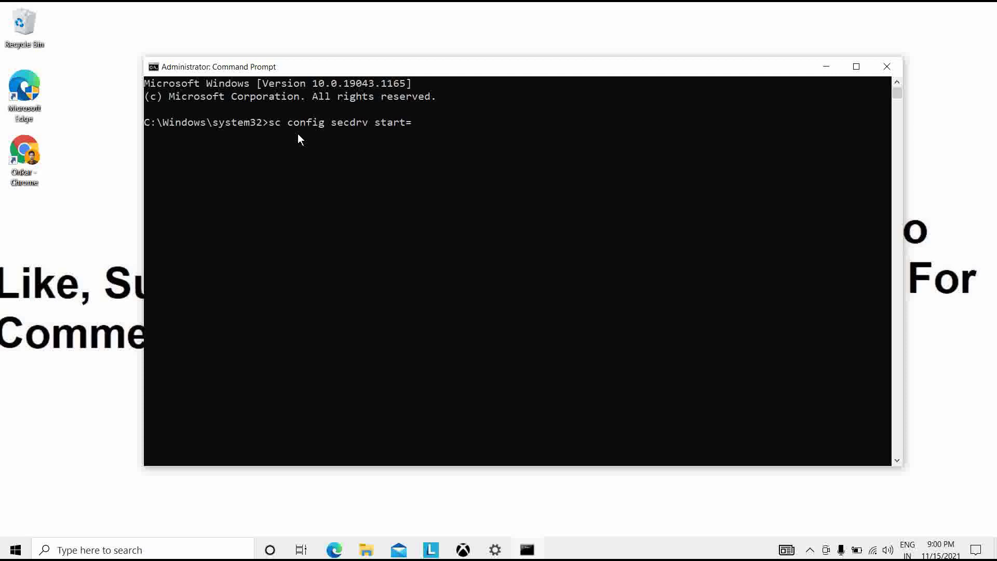
text(auto)
key(Return)
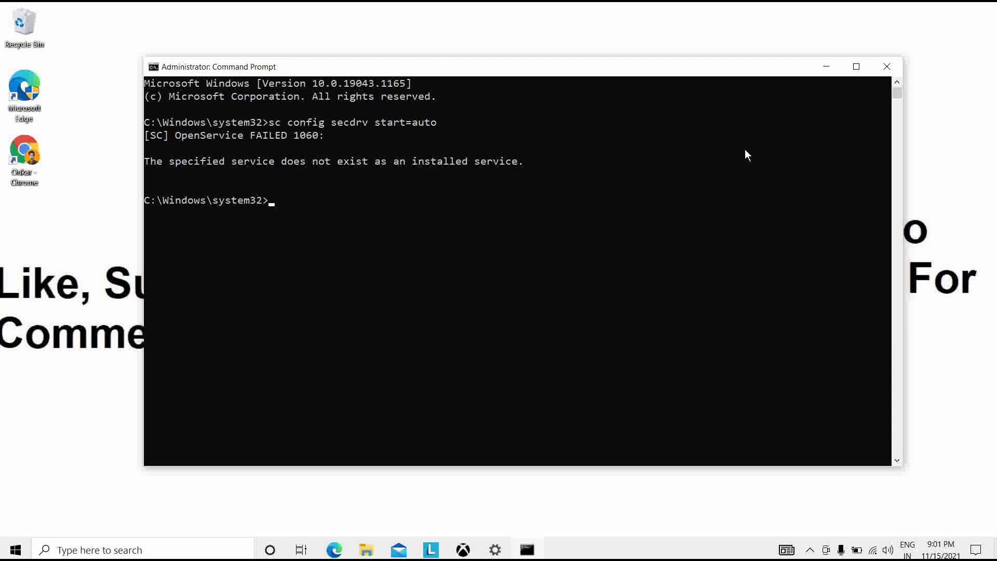
click(887, 66)
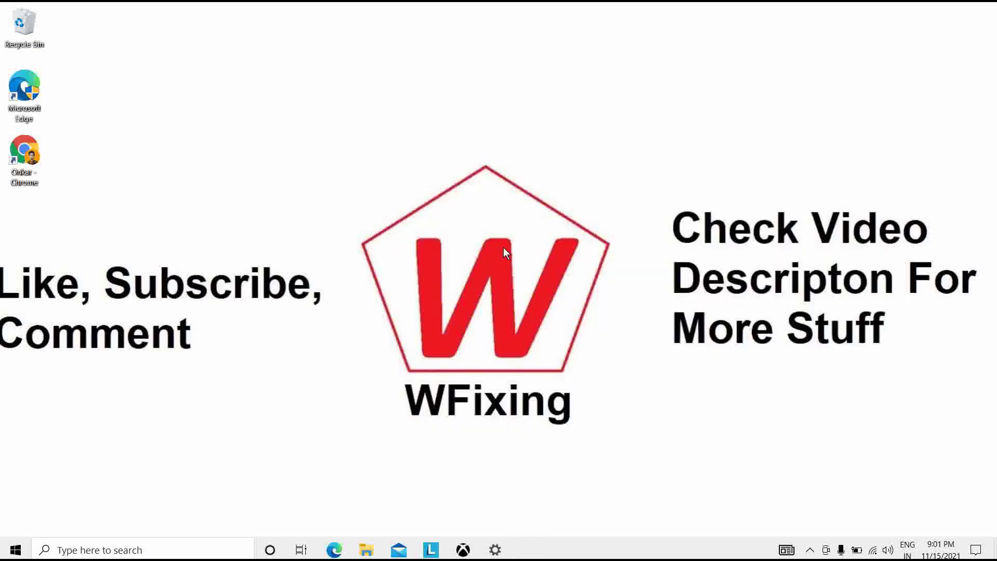